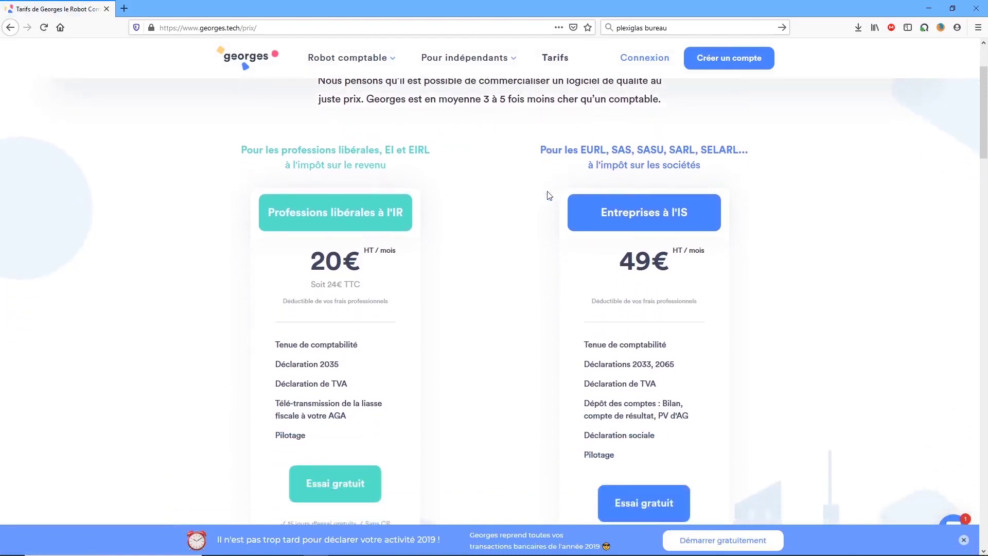
Read the Tarifs pricing, FAQ and testimonials to the page end, then reveal the 'Pour indépendants' menu.
scroll(549, 195, down, 2)
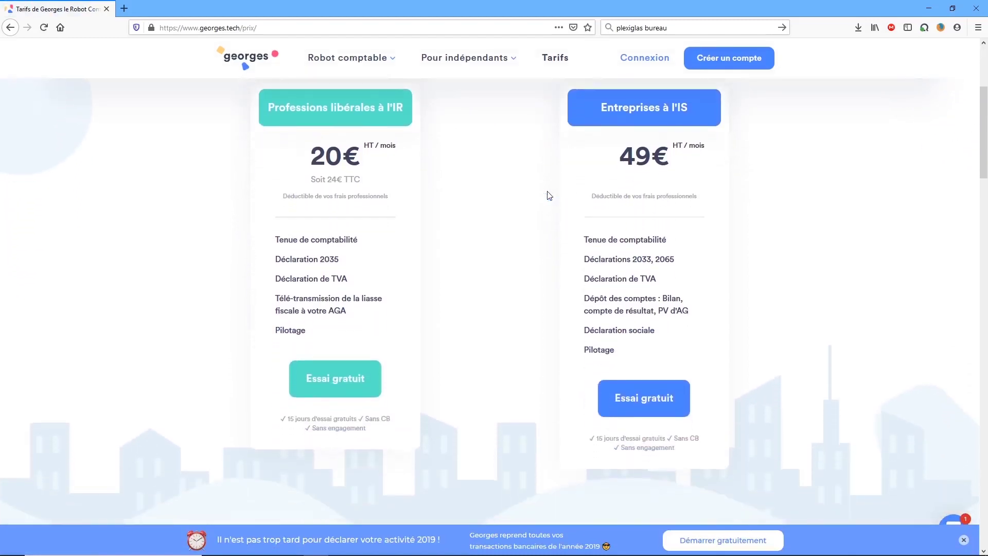
scroll(549, 195, down, 4)
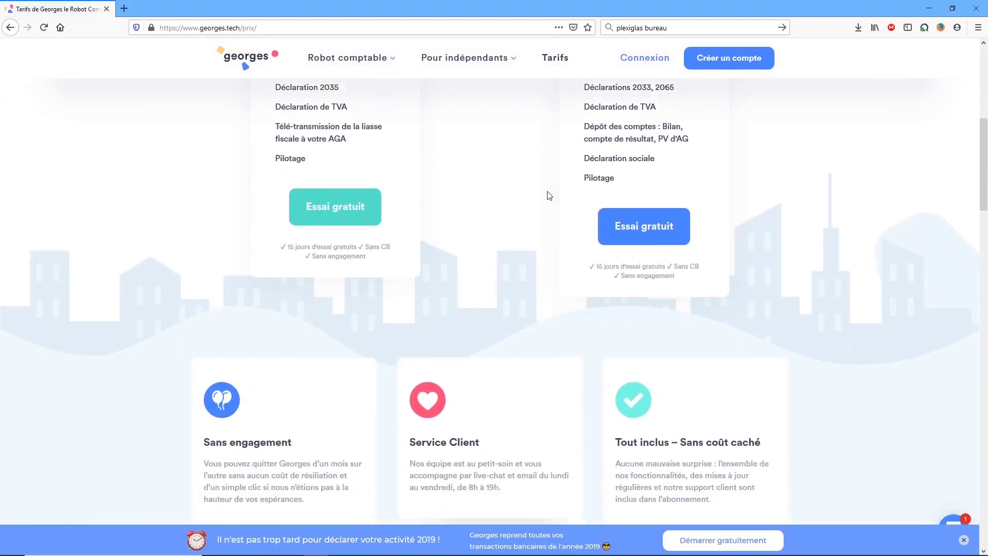
scroll(548, 195, down, 8)
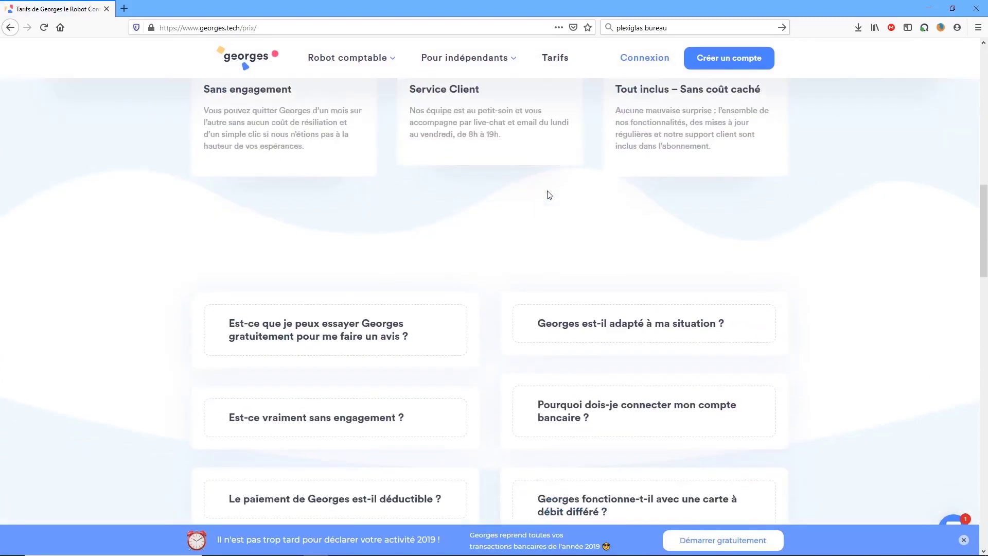
scroll(548, 195, down, 5)
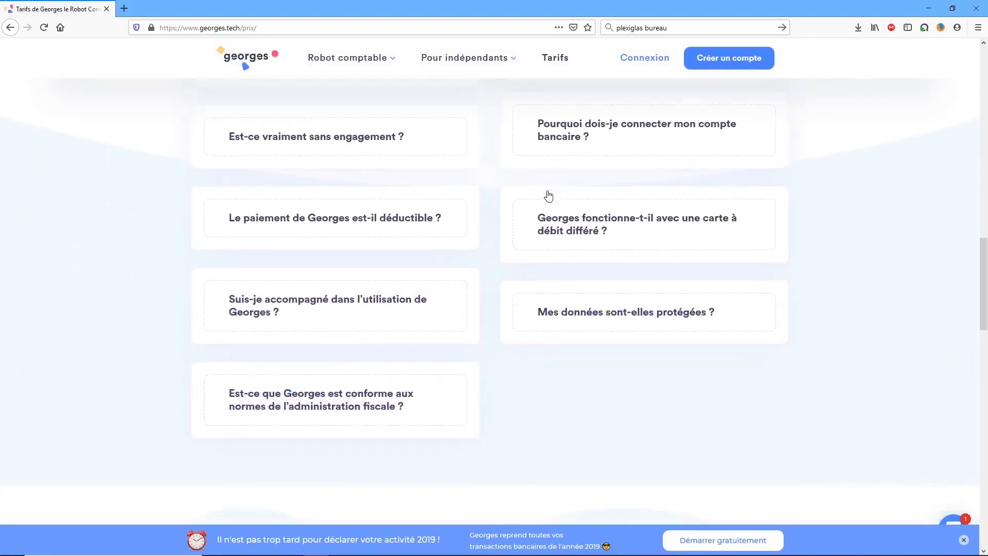
scroll(549, 195, down, 3)
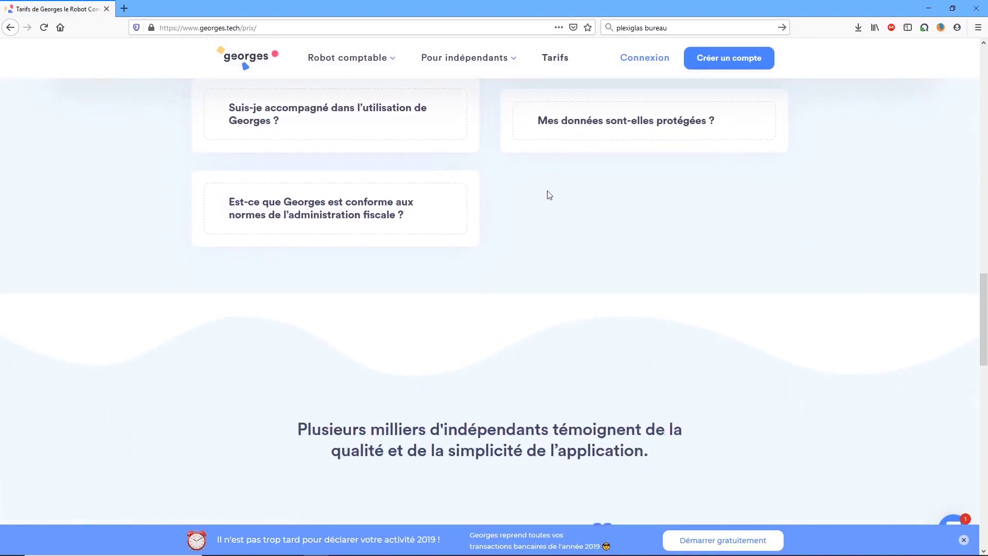
scroll(549, 194, down, 4)
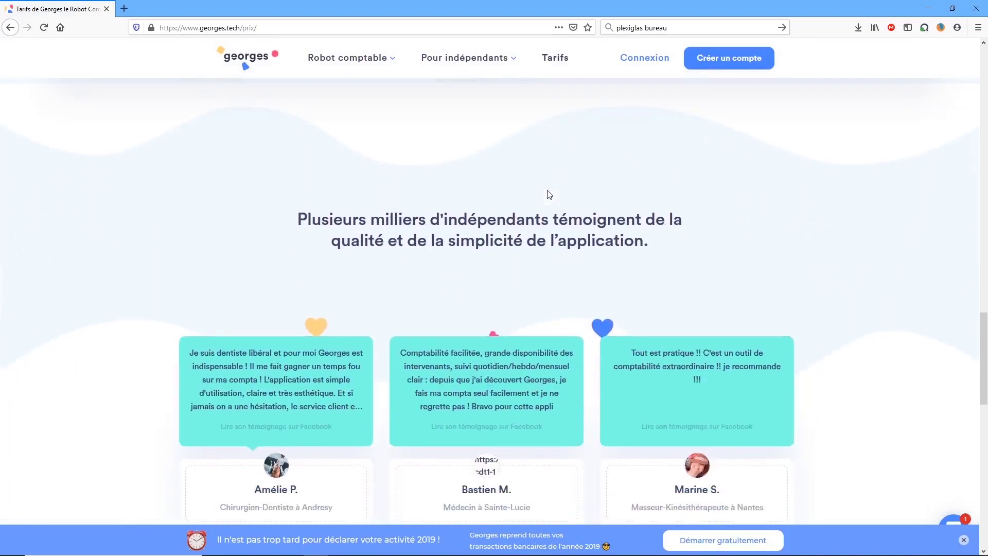
scroll(550, 195, down, 3)
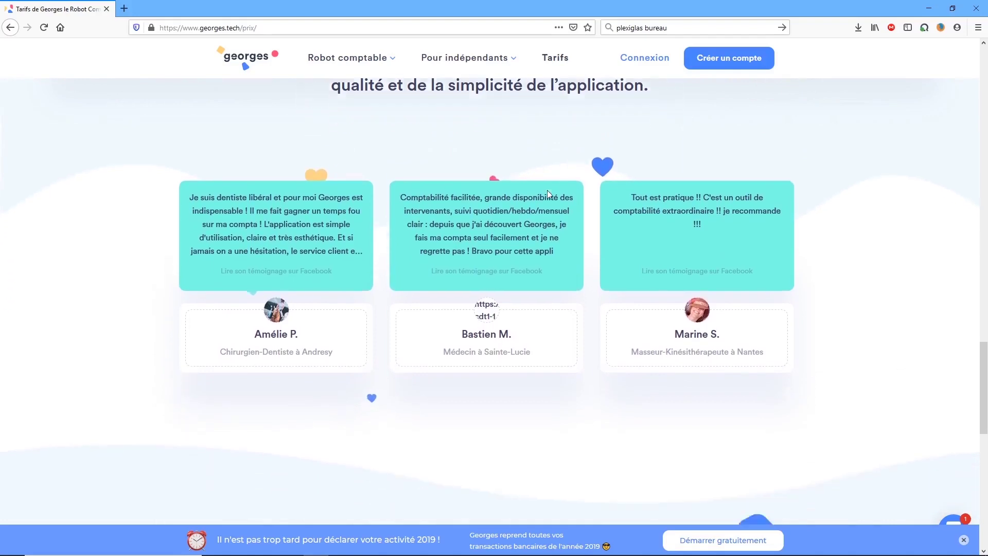
scroll(548, 190, down, 8)
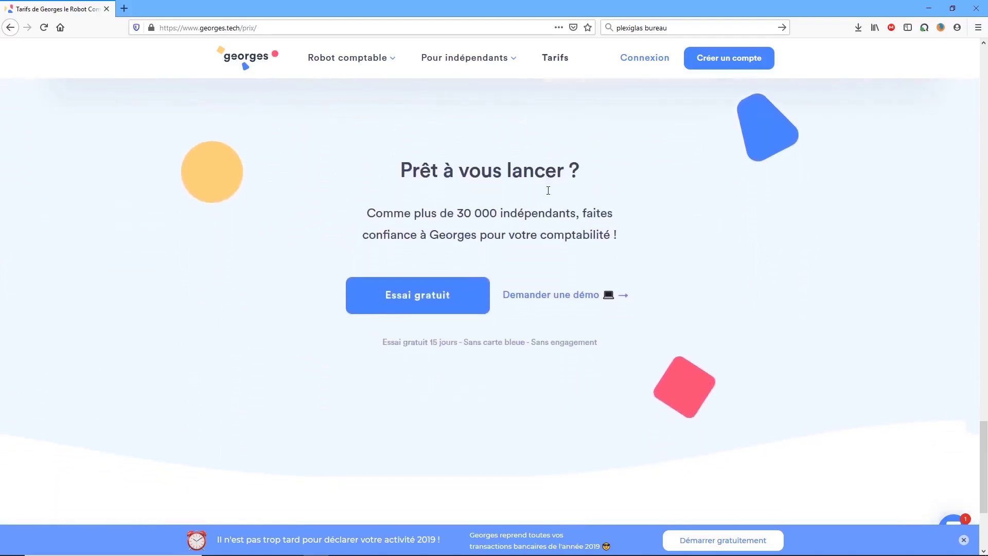
scroll(549, 192, down, 4)
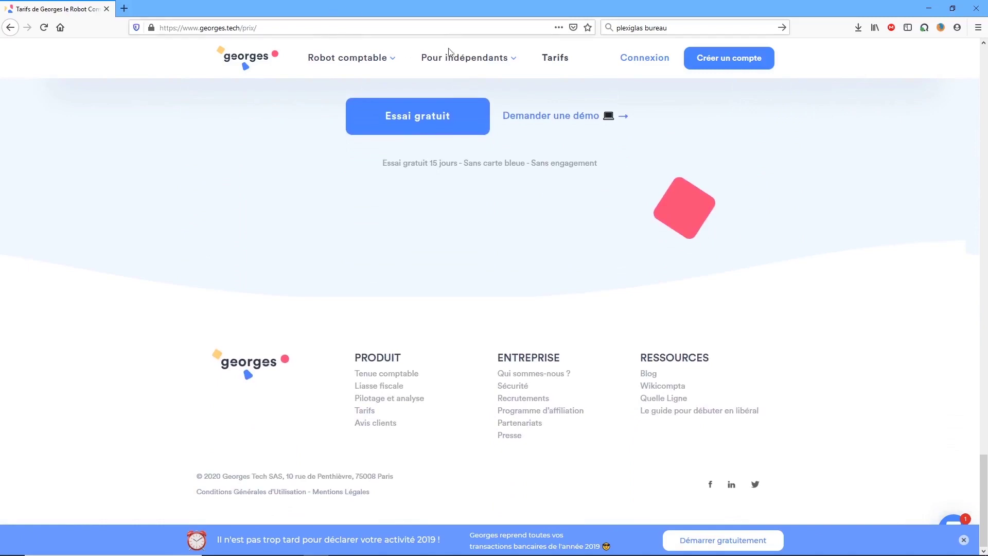
mouse_move(455, 60)
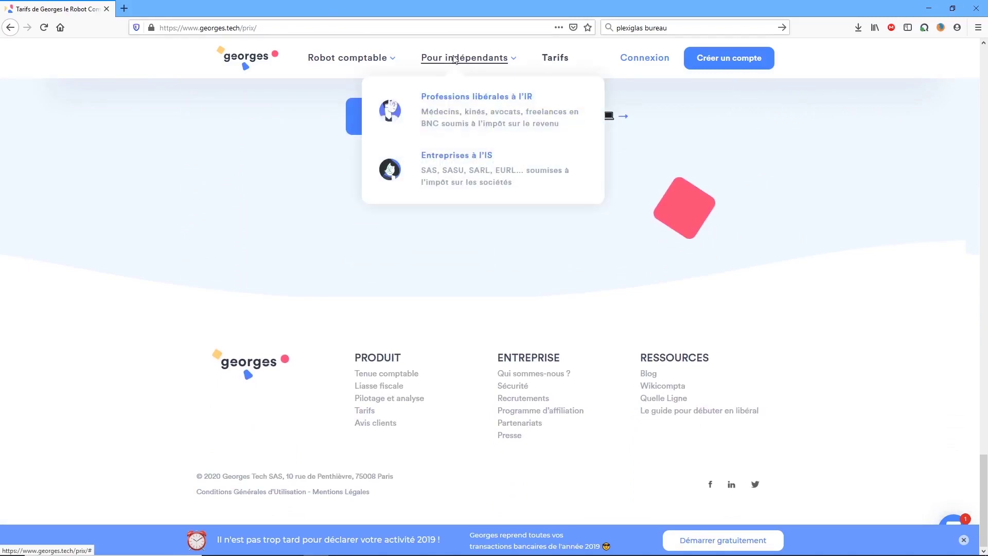
Open 'Professions libérales à l'IR' and review the Médical, Paramédical, Technique and Juridique profession cards.
click(460, 116)
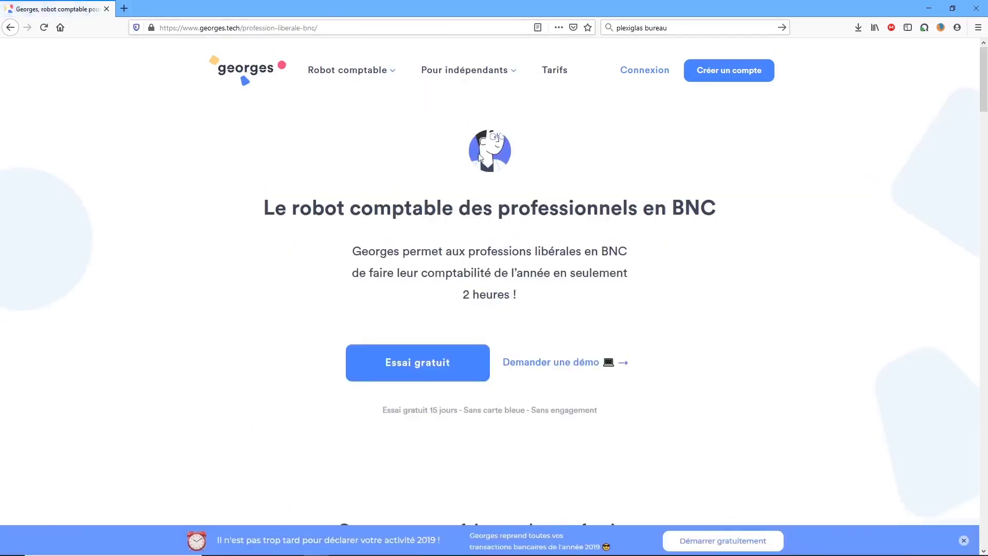
scroll(512, 203, down, 1)
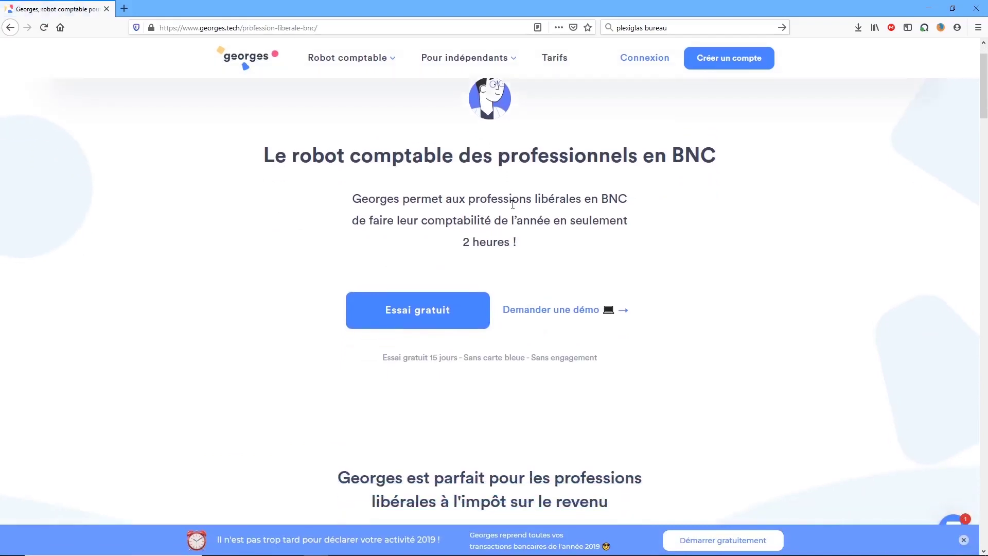
scroll(512, 205, down, 1)
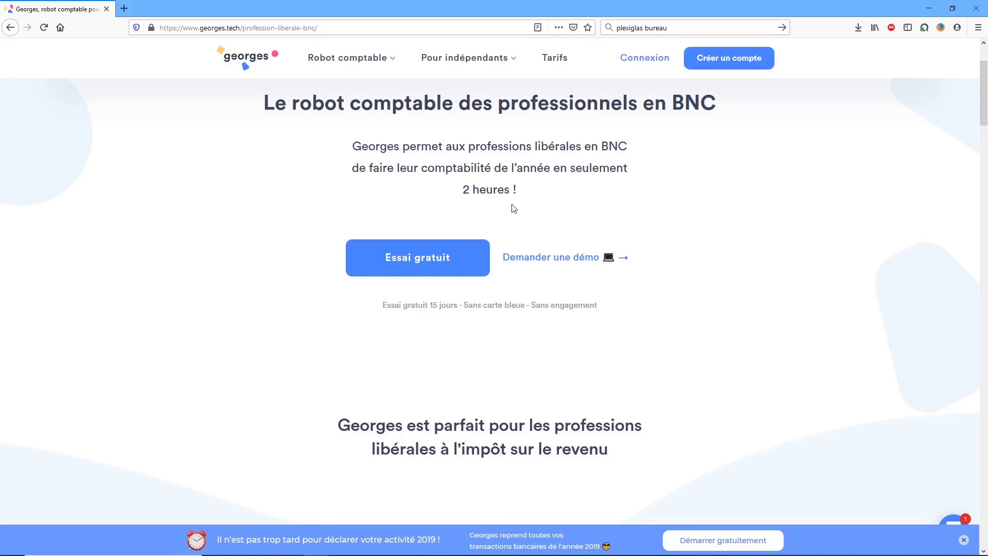
scroll(514, 208, down, 7)
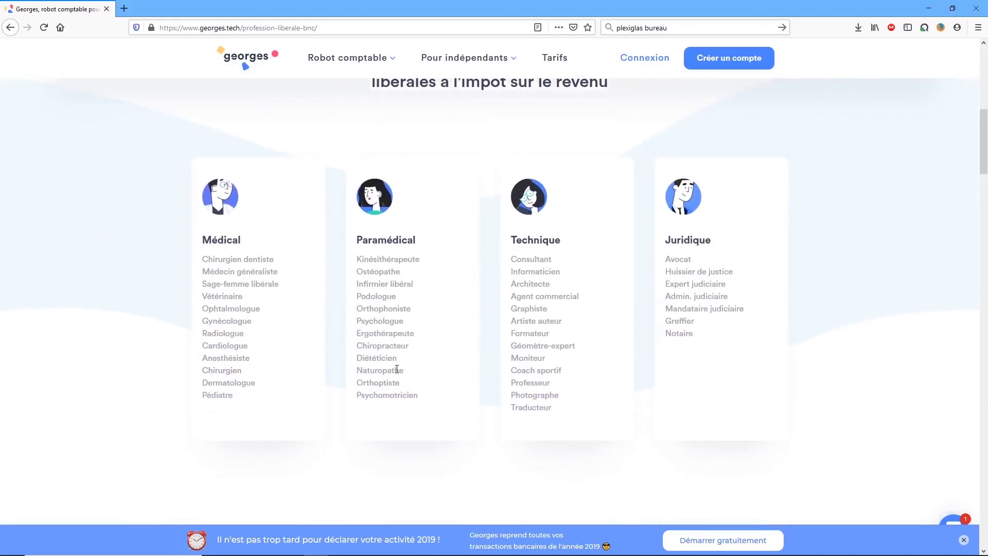
click(386, 311)
scroll(386, 309, up, 7)
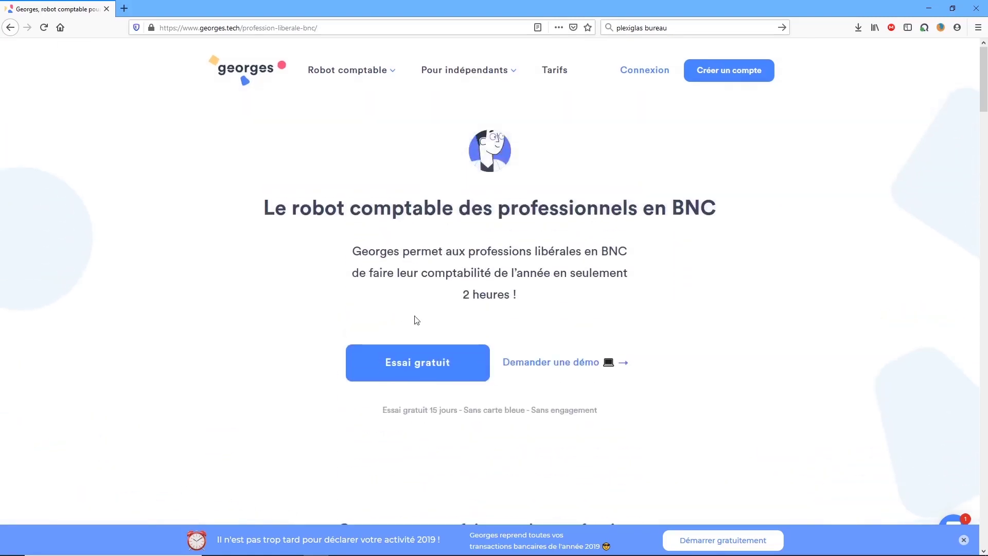
Begin the free trial with Orthophoniste as the profession, found by searching 'ortho', and continue.
click(423, 368)
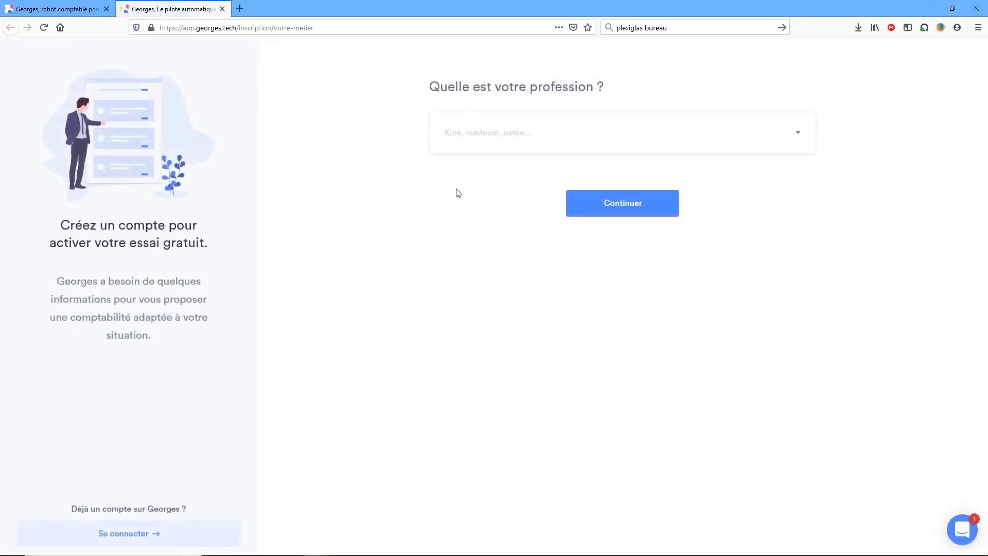
click(492, 134)
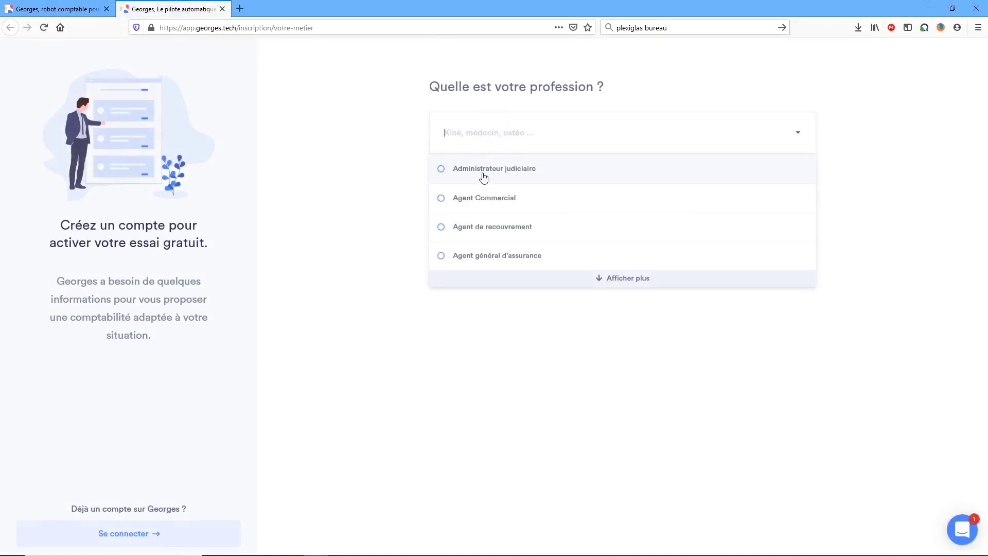
text(ortho)
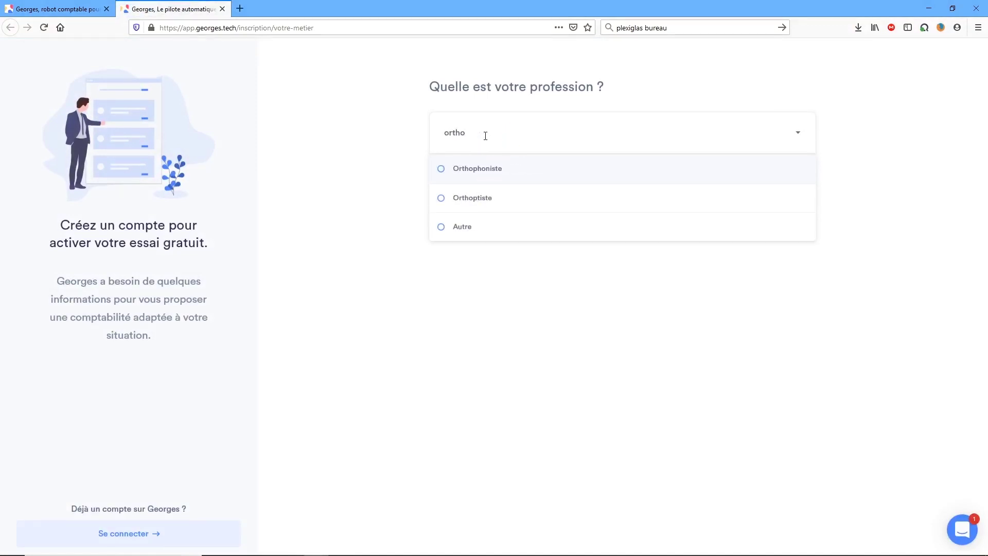
click(488, 170)
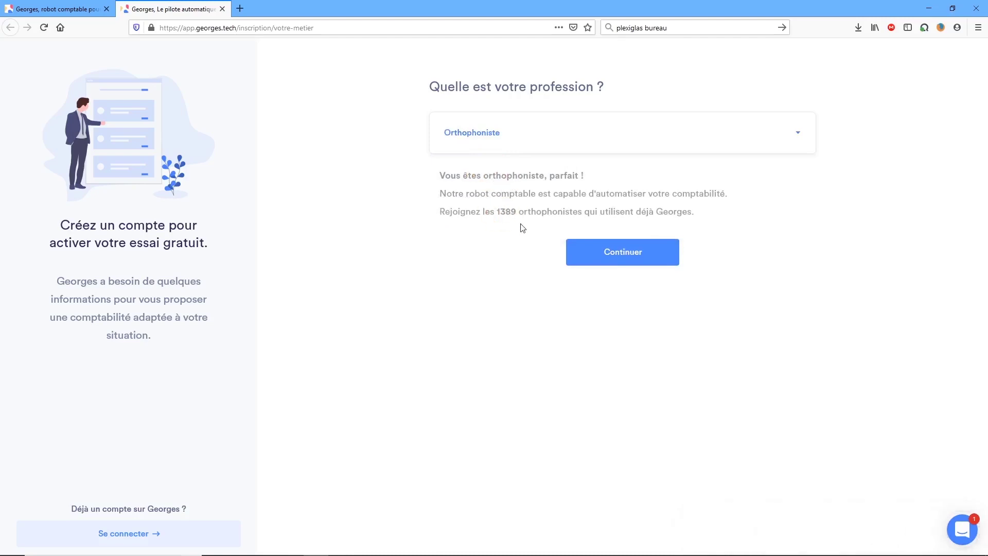
click(611, 259)
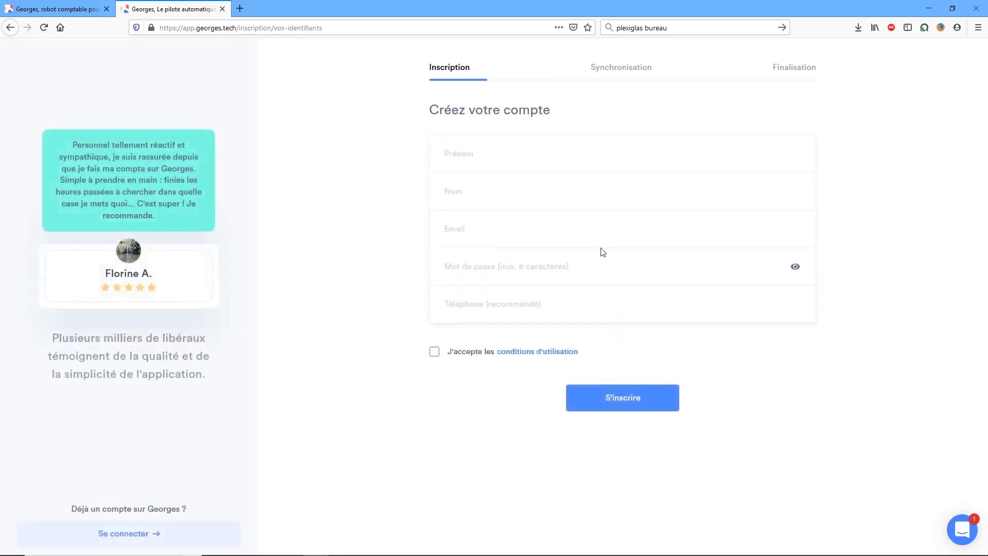
Enter the first name, last name and the saved e-mail address in the sign-up form.
click(560, 153)
key(Tab)
key(Tab)
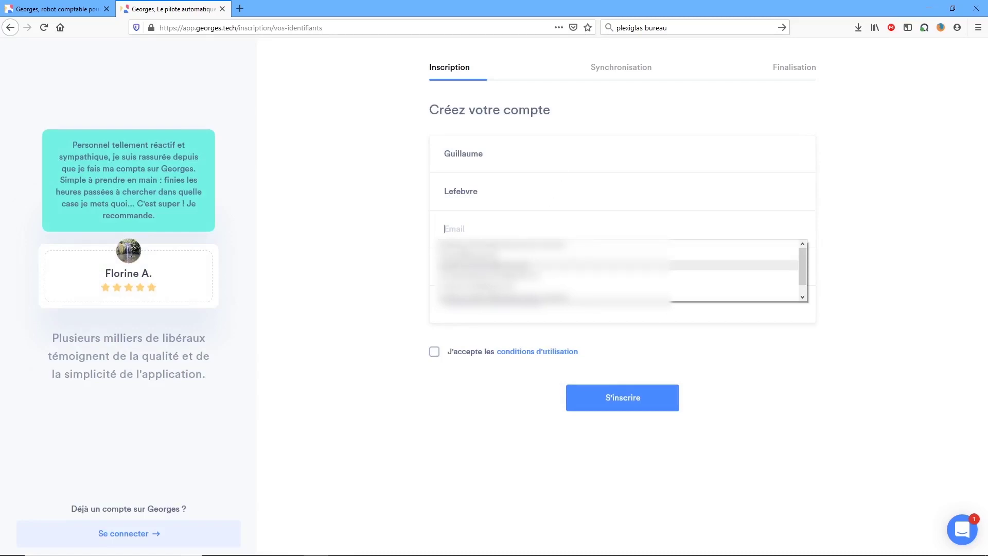
click(521, 268)
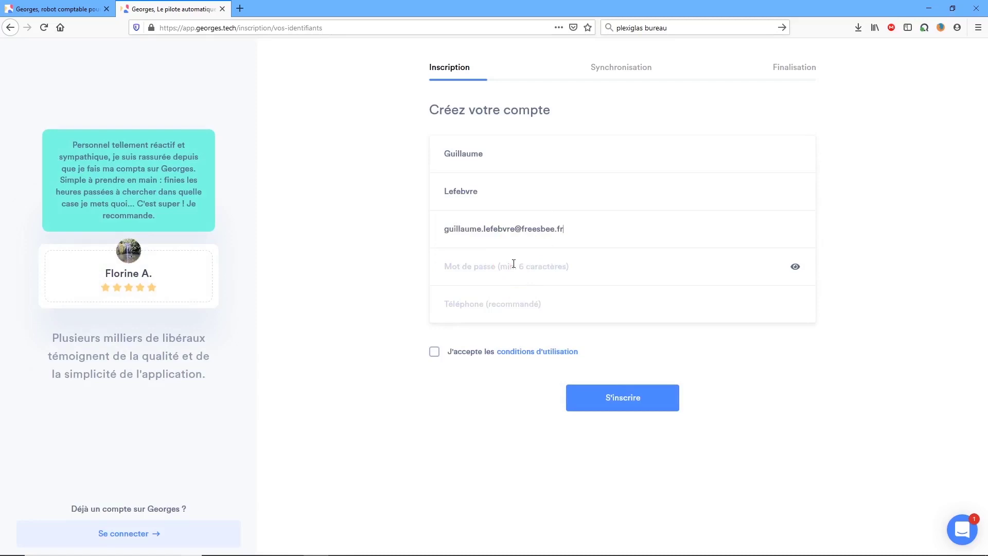
Enter the account password and phone number, and accept the terms of use.
click(514, 264)
text(••••••••)
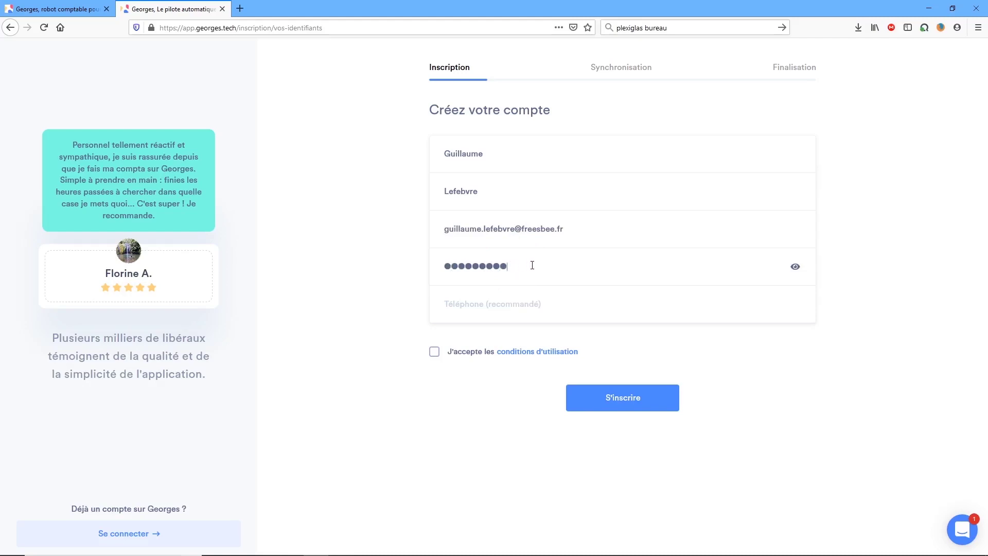
click(524, 303)
text(0123)
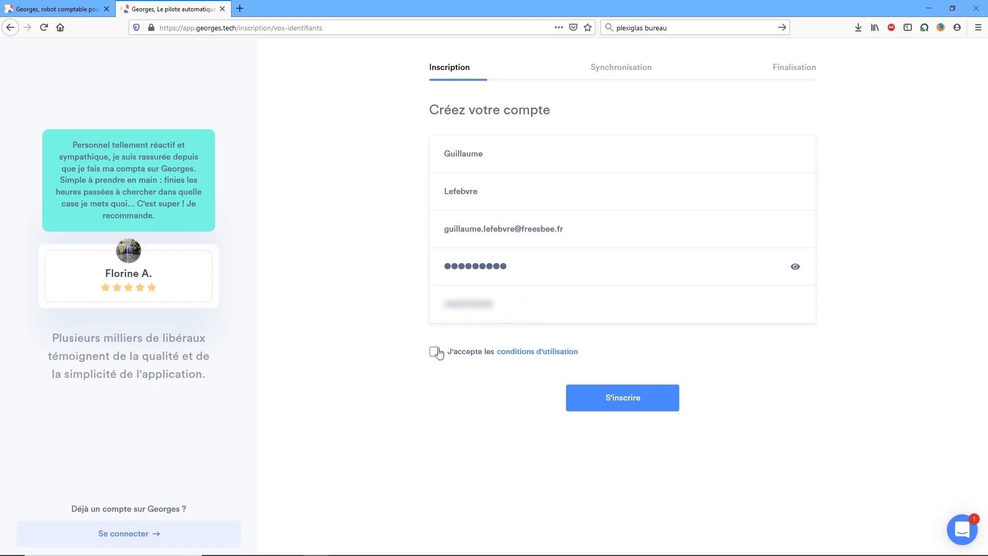
click(435, 352)
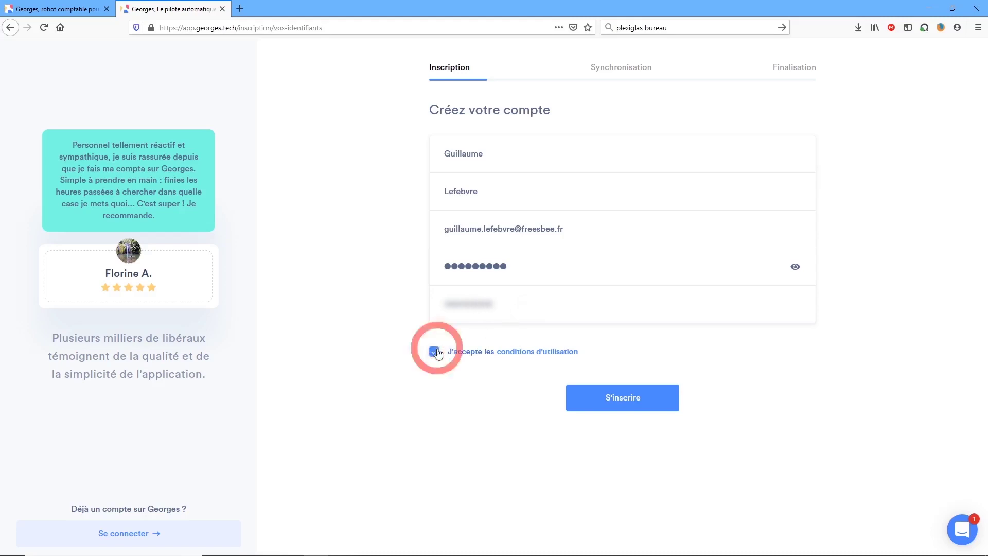
Read through the conditions d'utilisation in a new tab, close it, and submit the sign-up.
click(516, 350)
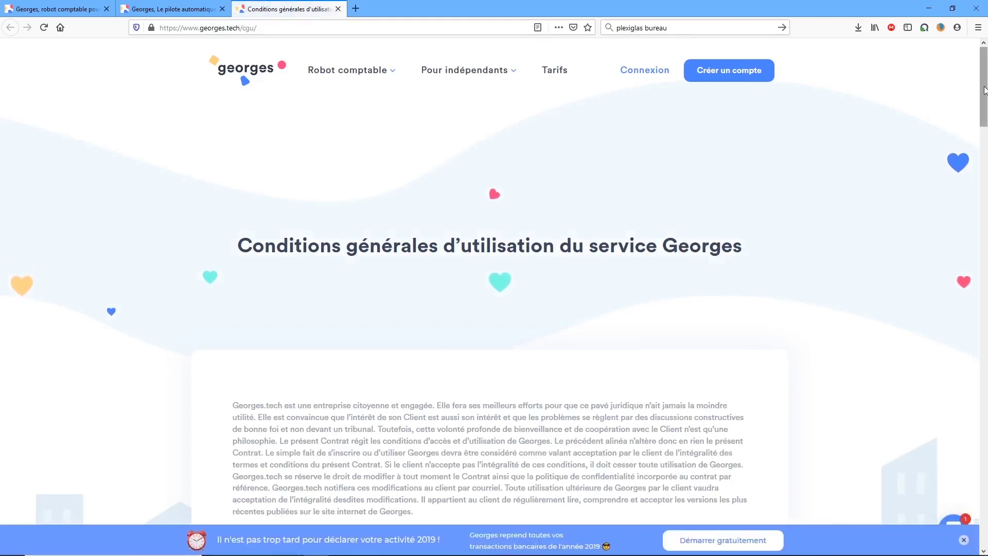
drag(985, 85, 956, 524)
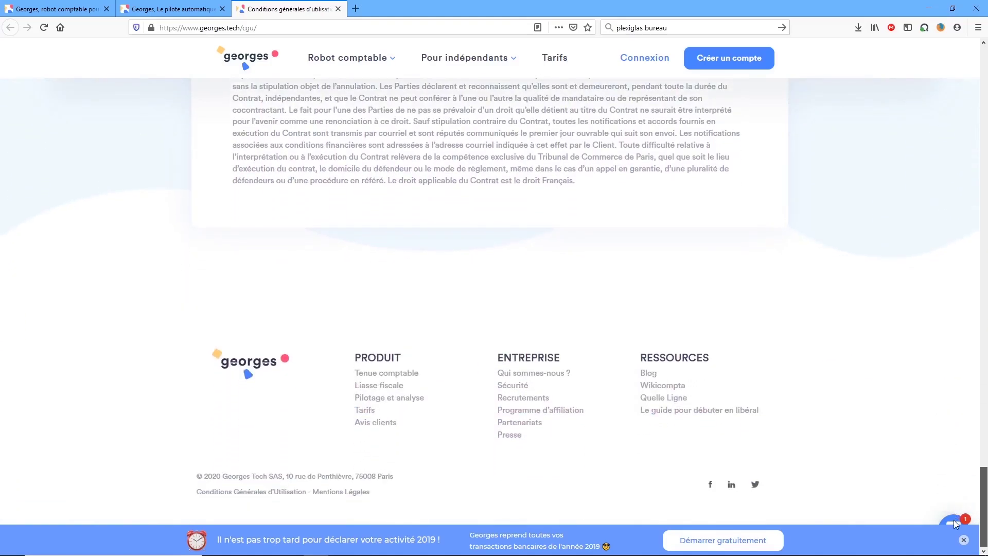
key(ctrl+w)
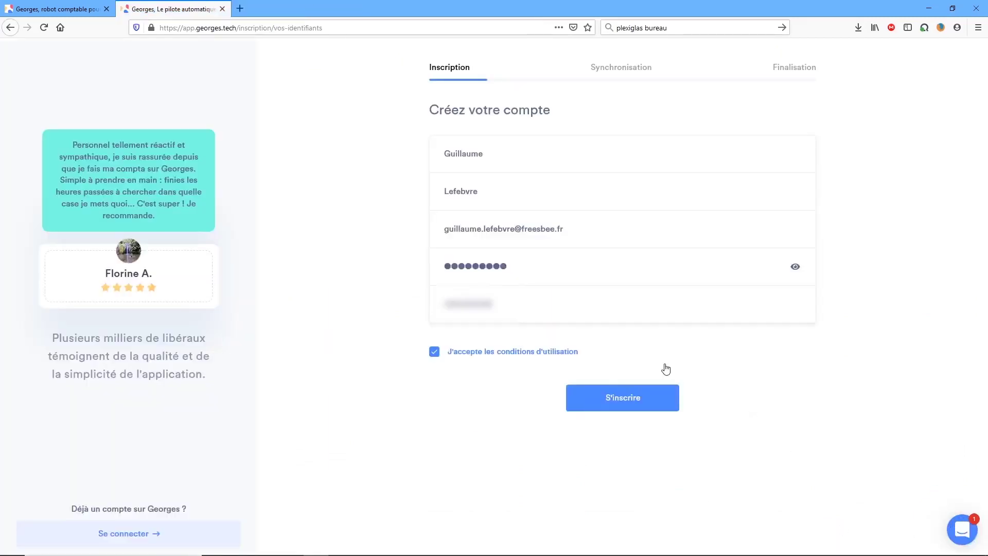
click(627, 404)
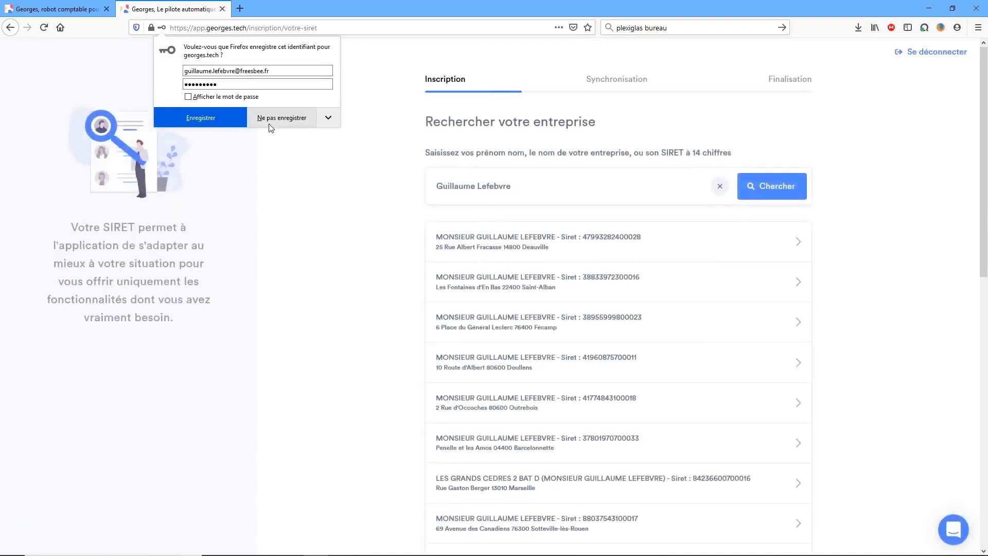
Decline saving the login, then search the SIRET results for 'fécamp' to locate the Fécamp company.
click(272, 118)
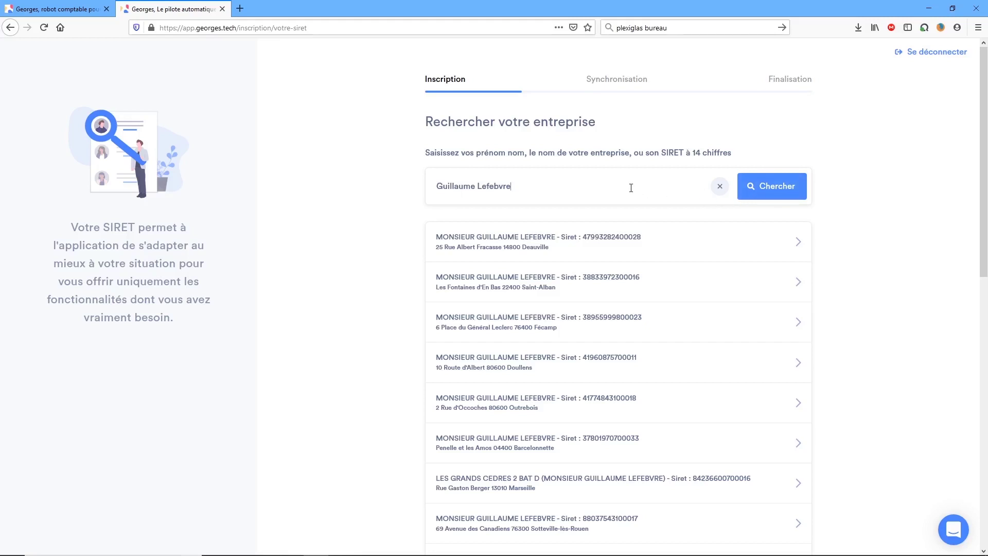
scroll(631, 222, down, 3)
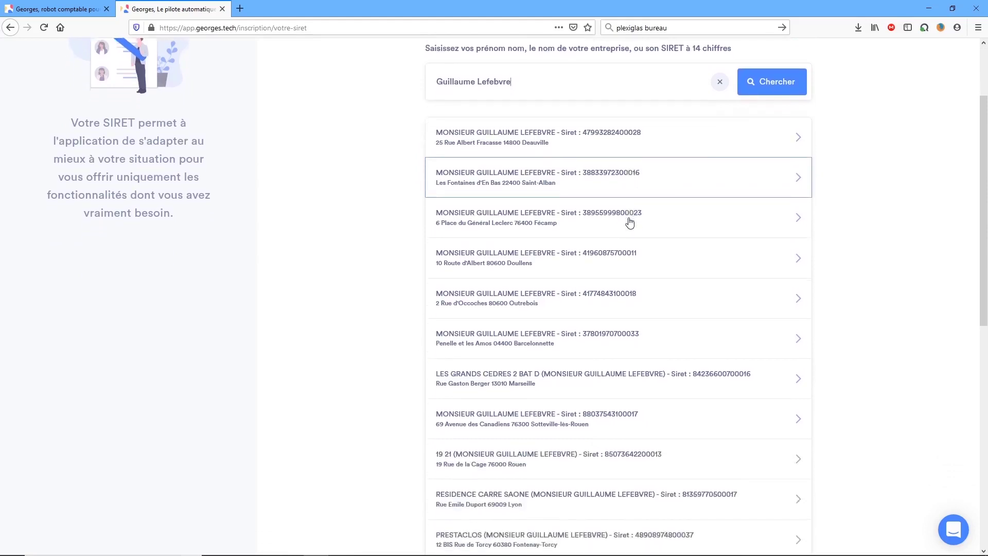
scroll(631, 221, down, 3)
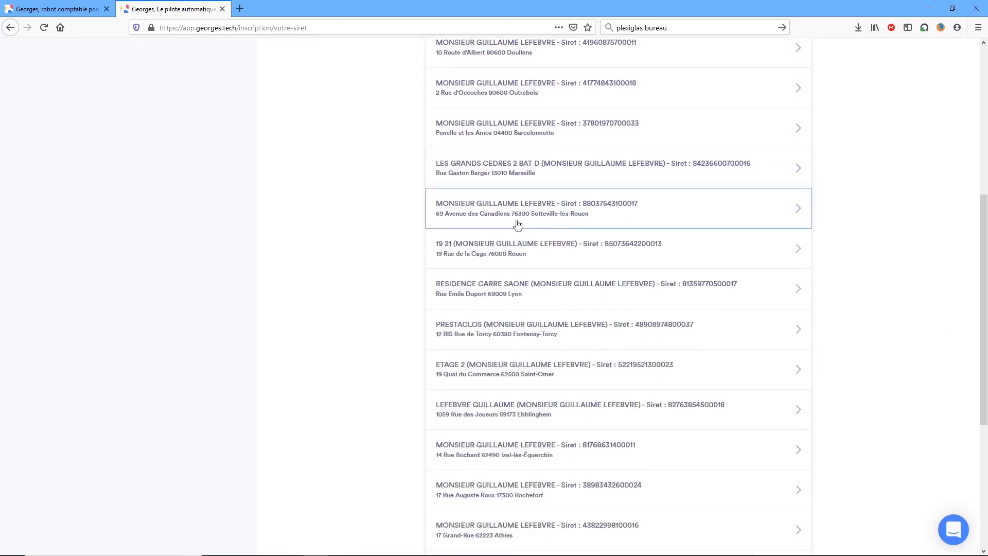
key(ctrl+f)
text(fécamp)
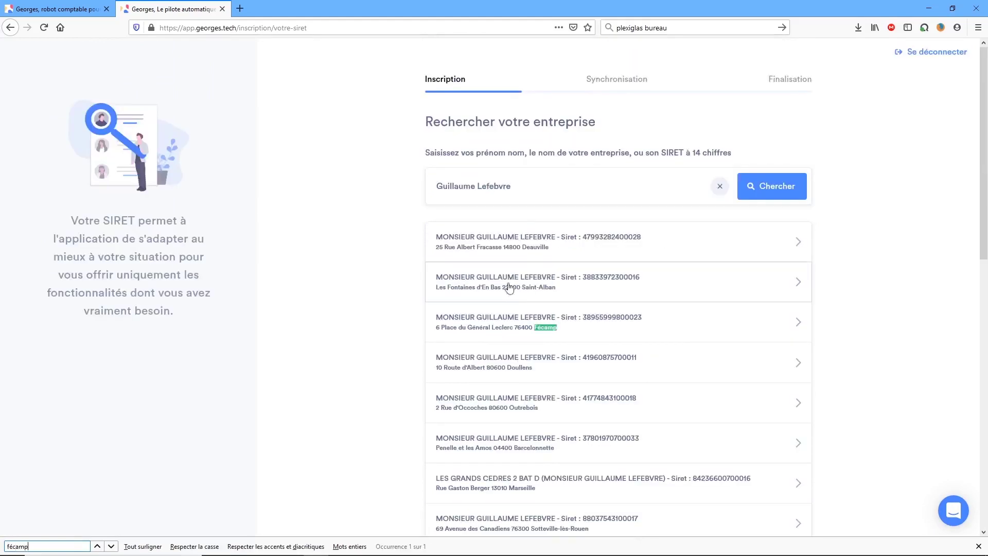
Select the Fécamp company and confirm it with legal form Entreprise individuelle.
click(514, 321)
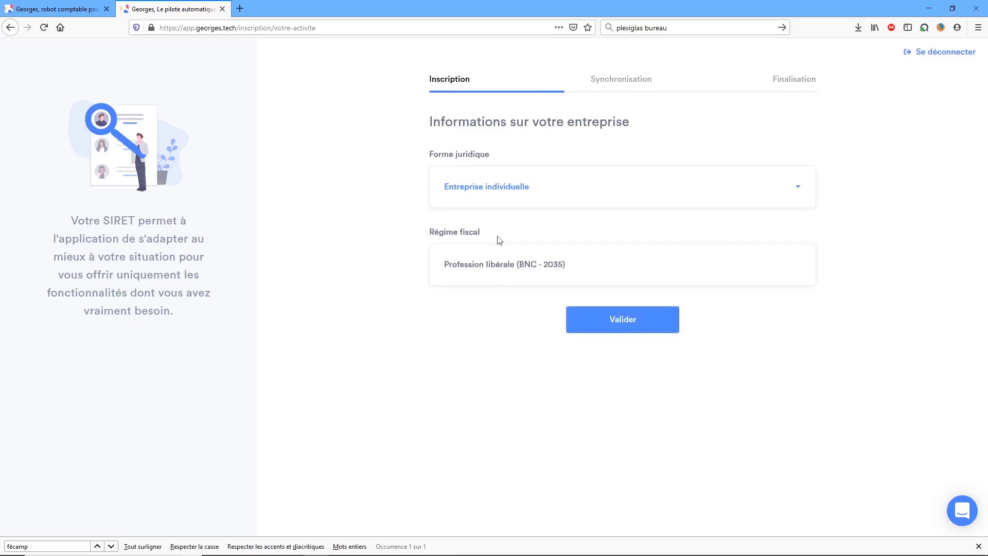
click(495, 187)
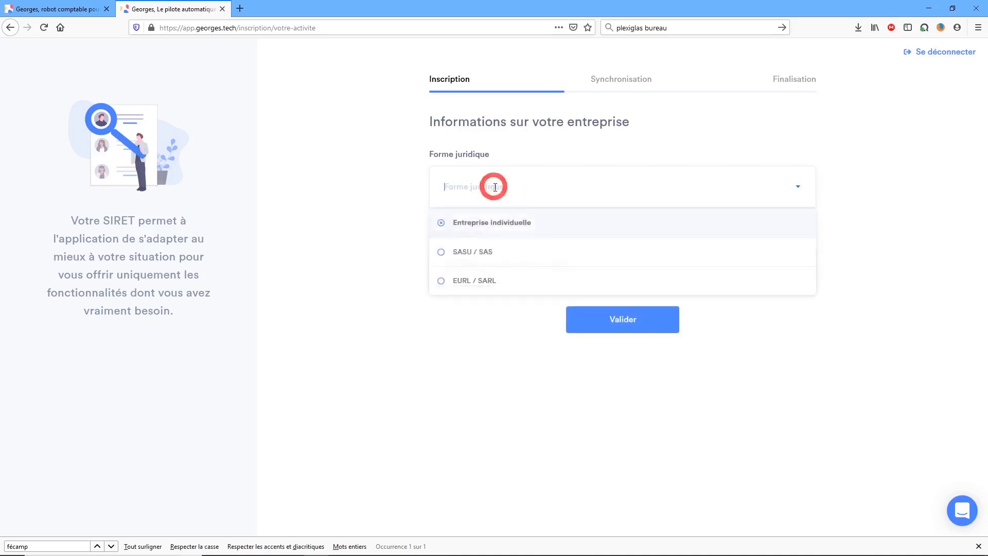
click(471, 229)
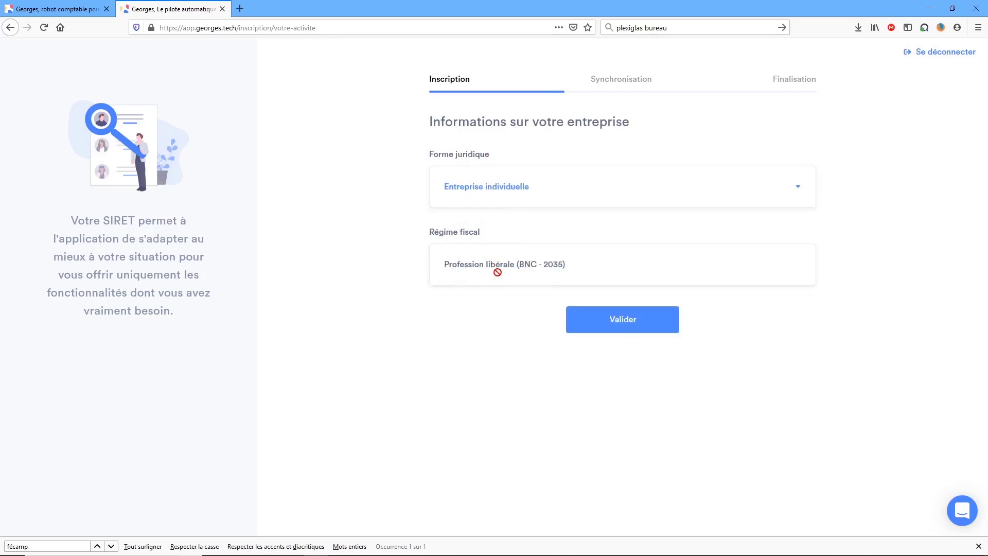
click(618, 321)
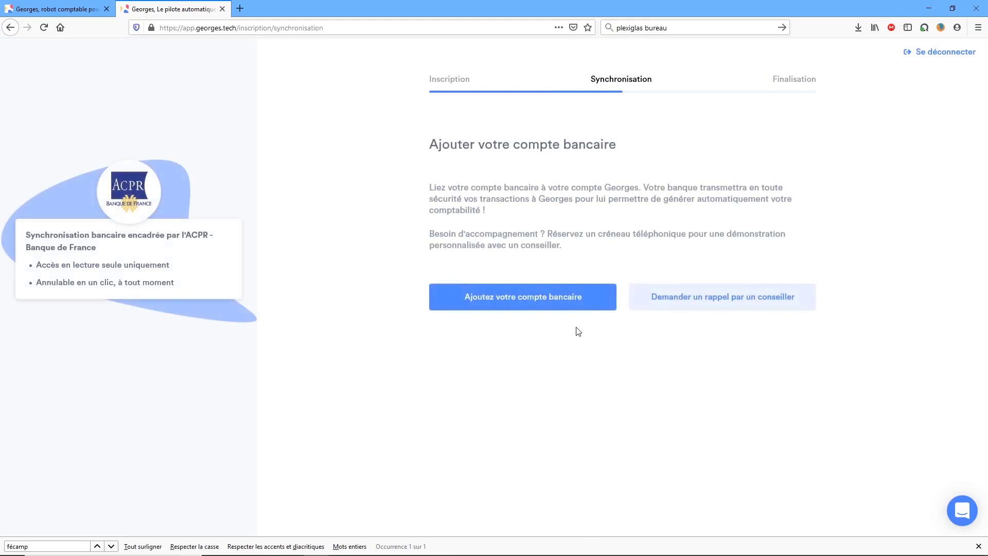
Link the CIC business bank account with its login, accept the terms, and start synchronisation.
click(545, 302)
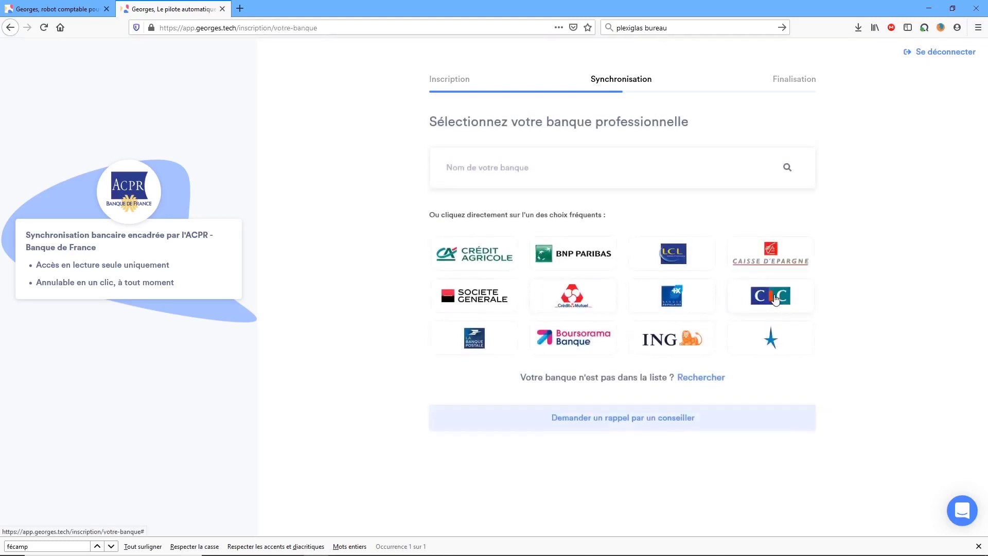
click(776, 299)
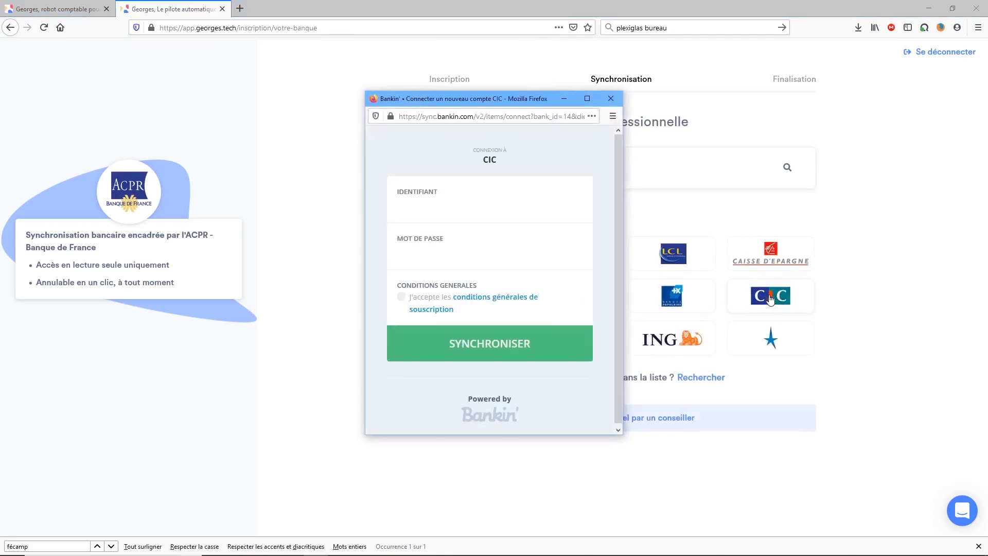
click(502, 206)
text(*************)
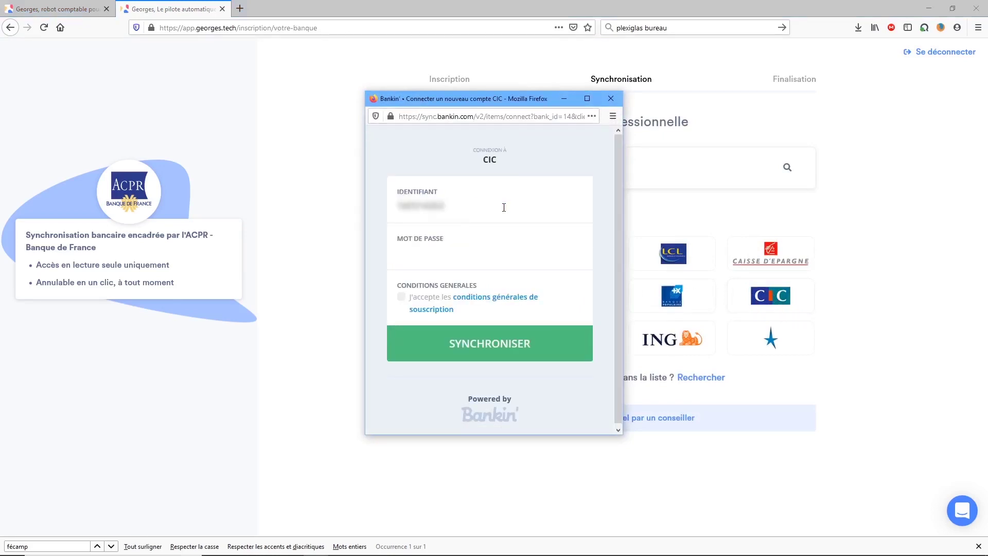
text(*****)
click(401, 298)
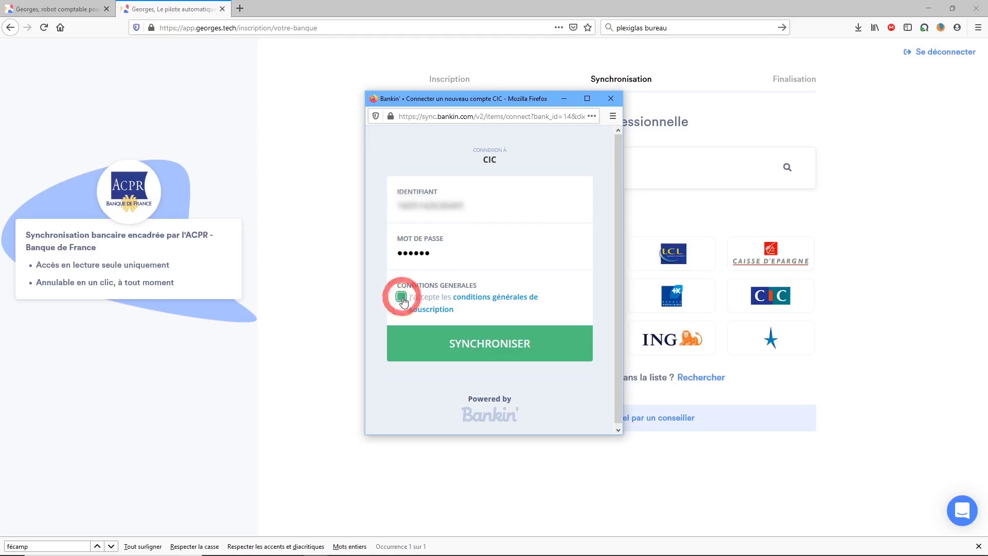
click(474, 344)
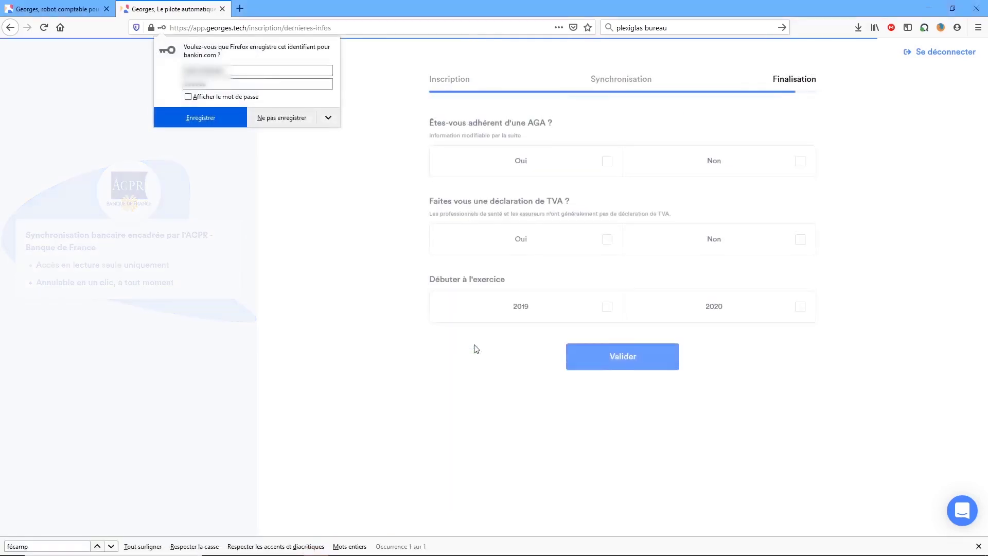
Answer yes to AGA with ARAPLNPC (searched 'arapl nor'), no VAT, starting year 2020, and submit.
click(297, 117)
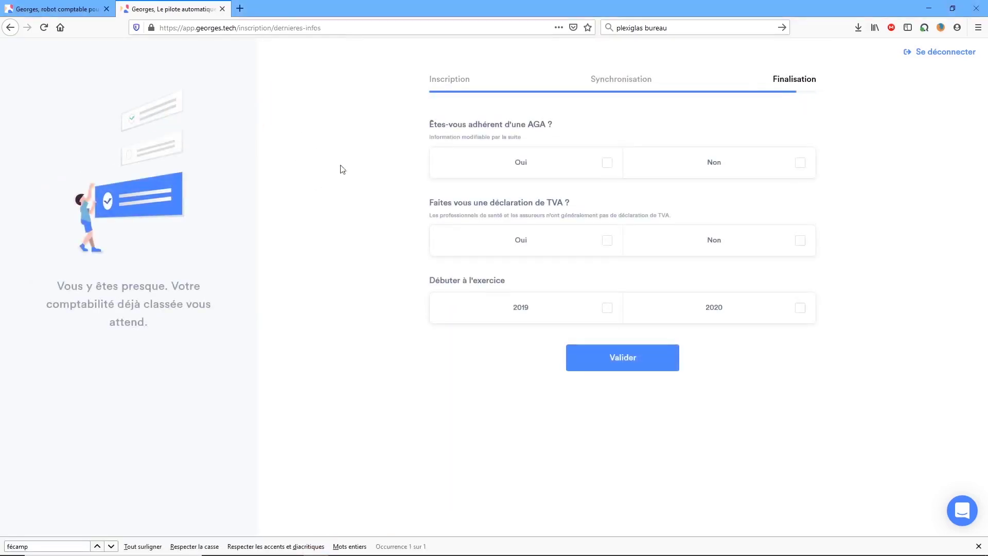
click(601, 165)
click(579, 232)
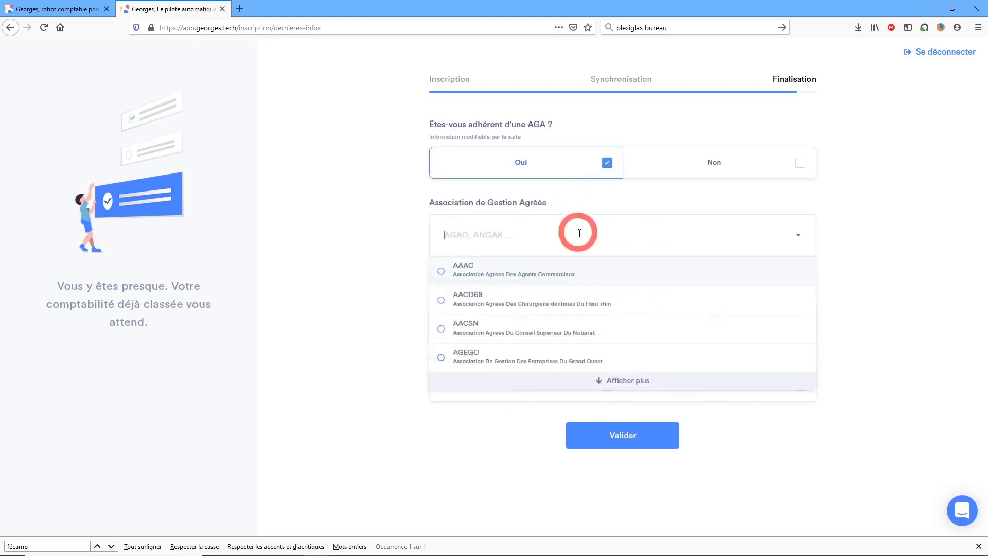
text(ara)
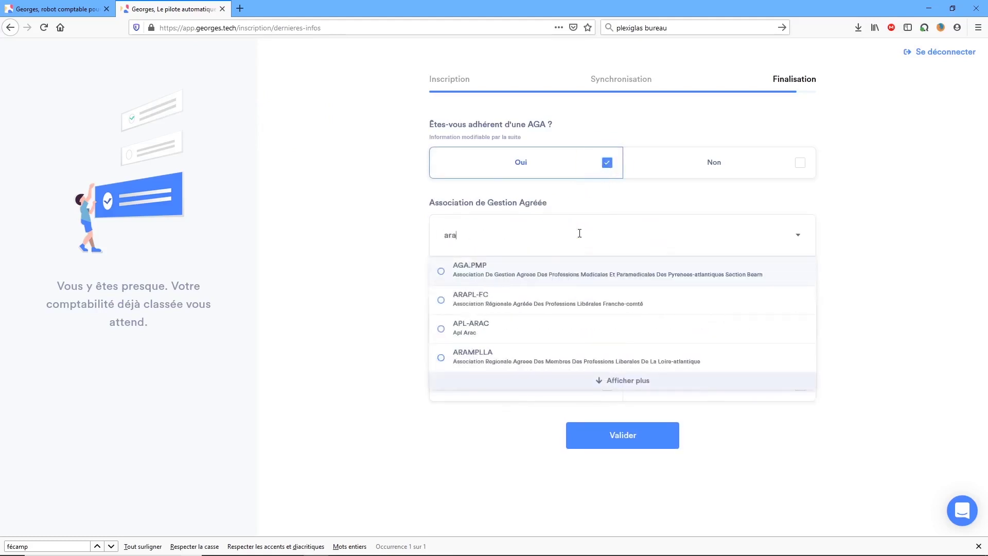
text(pl)
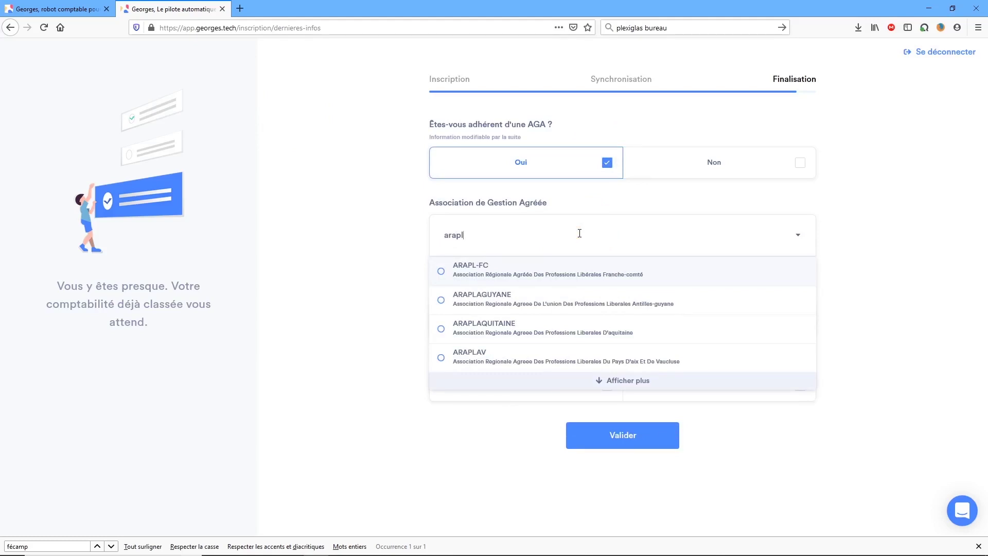
text( nor)
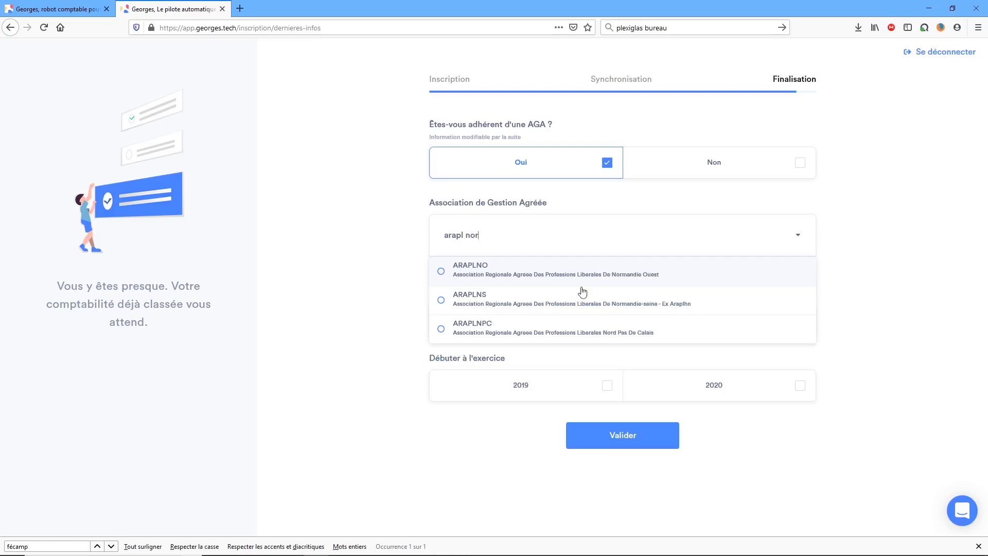
click(587, 336)
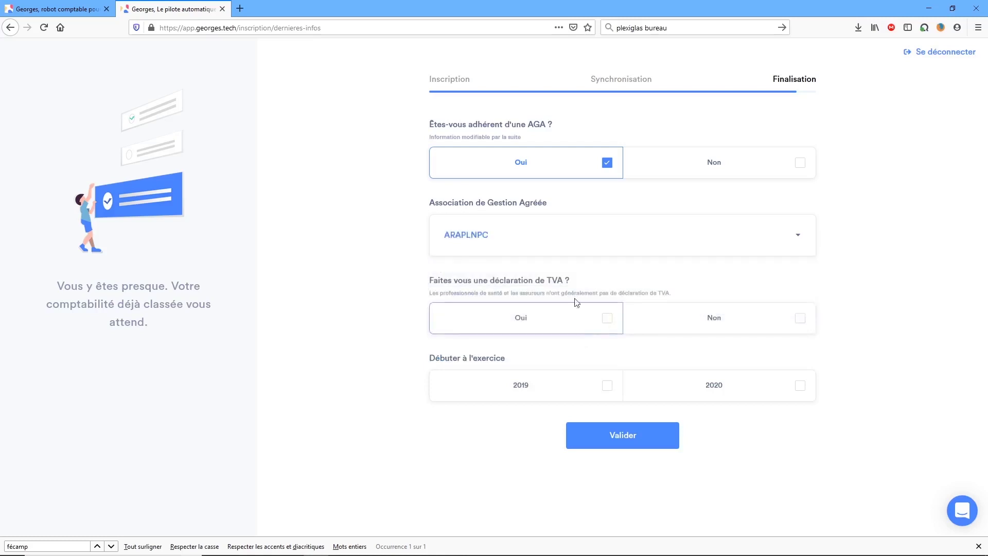
click(802, 322)
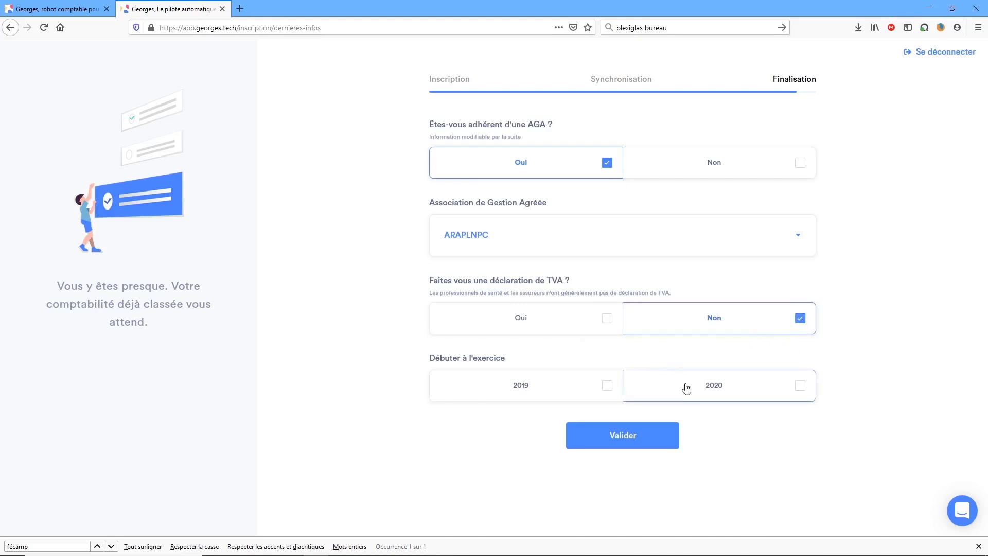
click(803, 392)
click(619, 436)
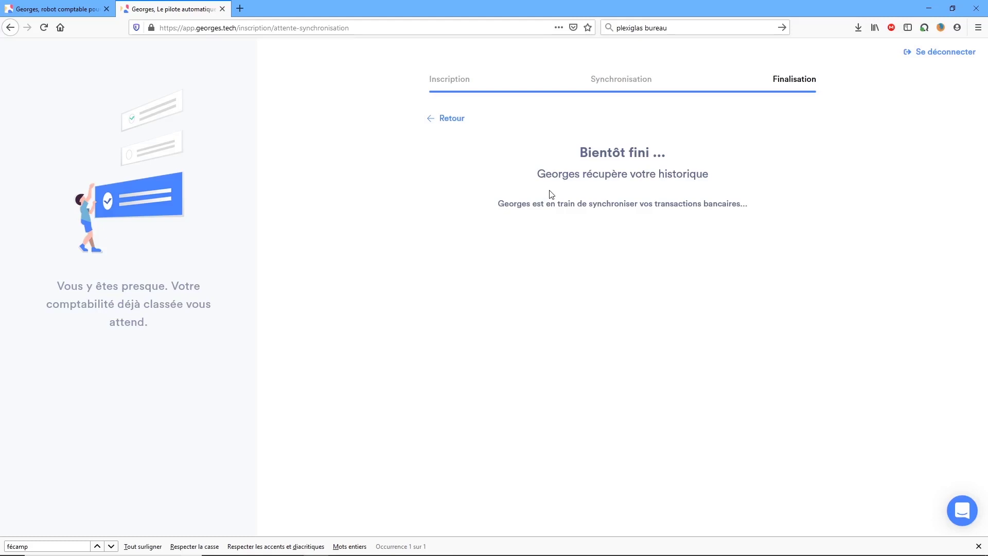
Choose the last Compte Courant Professionnel EUR account to follow and confirm it.
key(Escape)
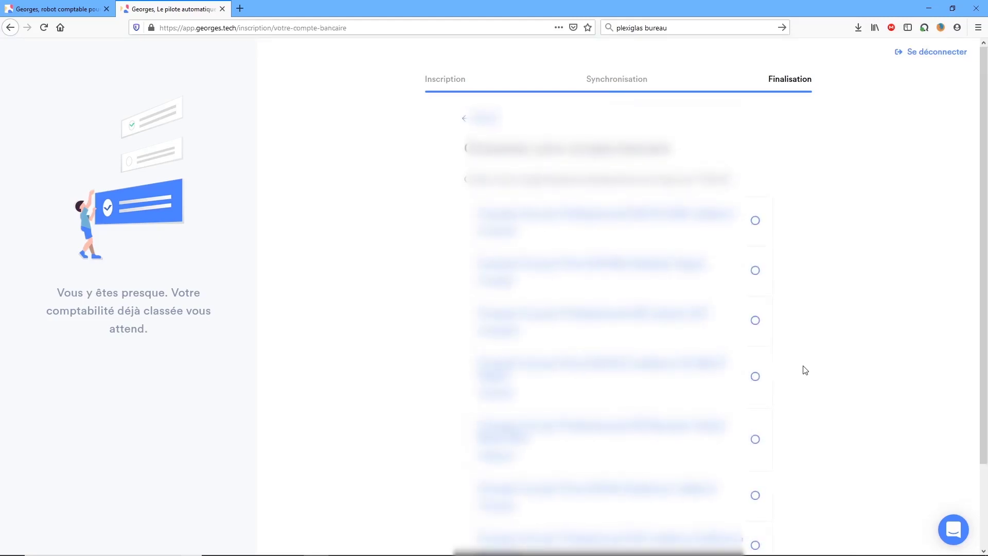
scroll(818, 374, down, 2)
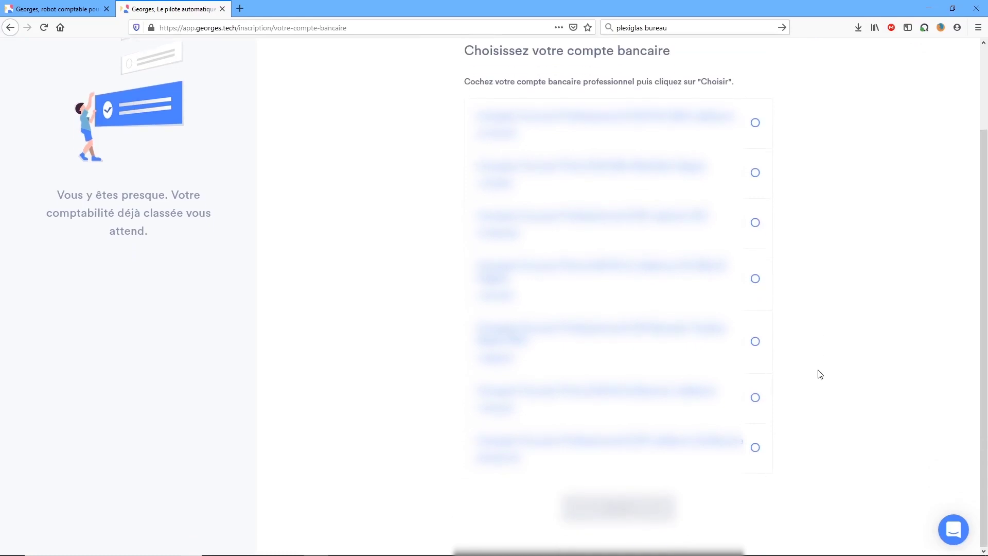
click(756, 449)
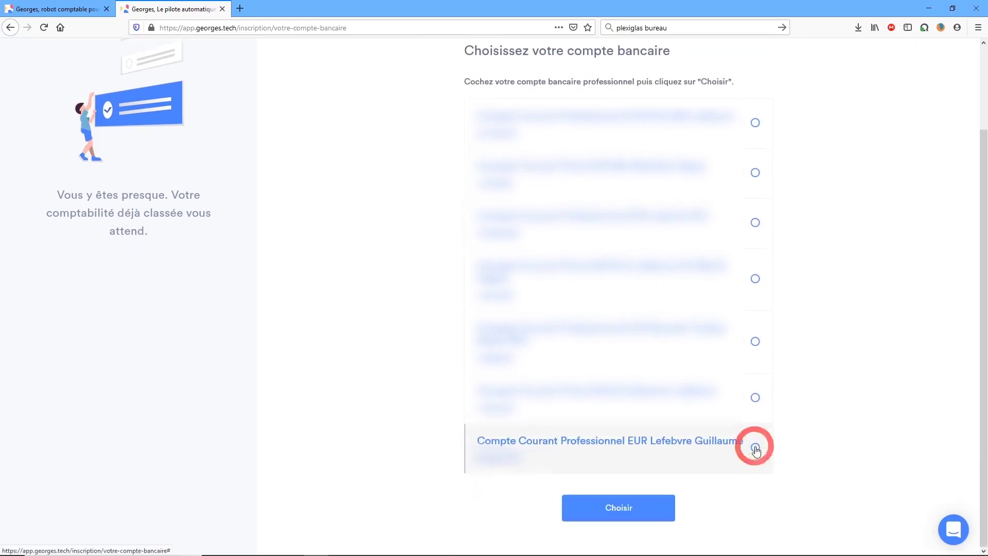
click(624, 512)
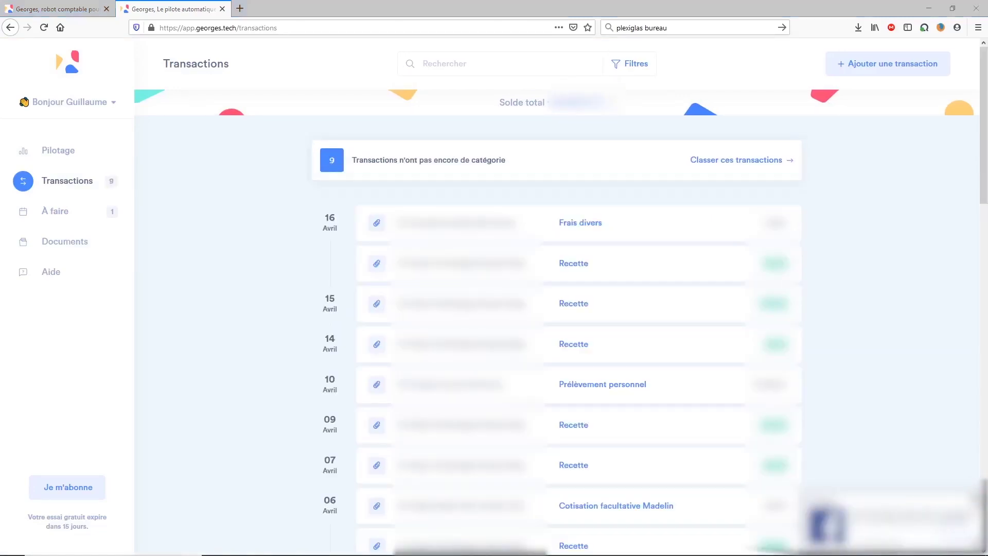
click(976, 497)
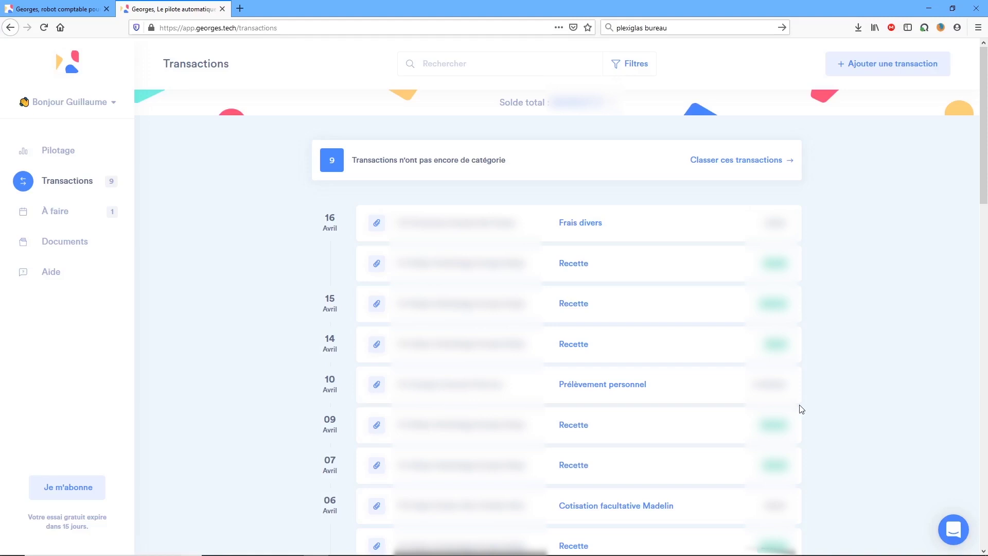
scroll(801, 409, down, 2)
scroll(801, 409, down, 5)
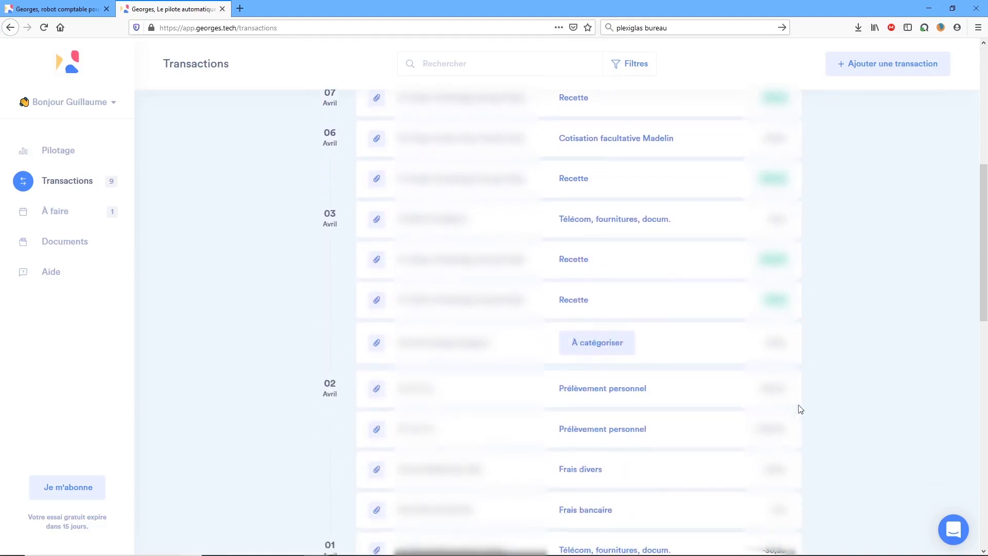
scroll(801, 409, down, 2)
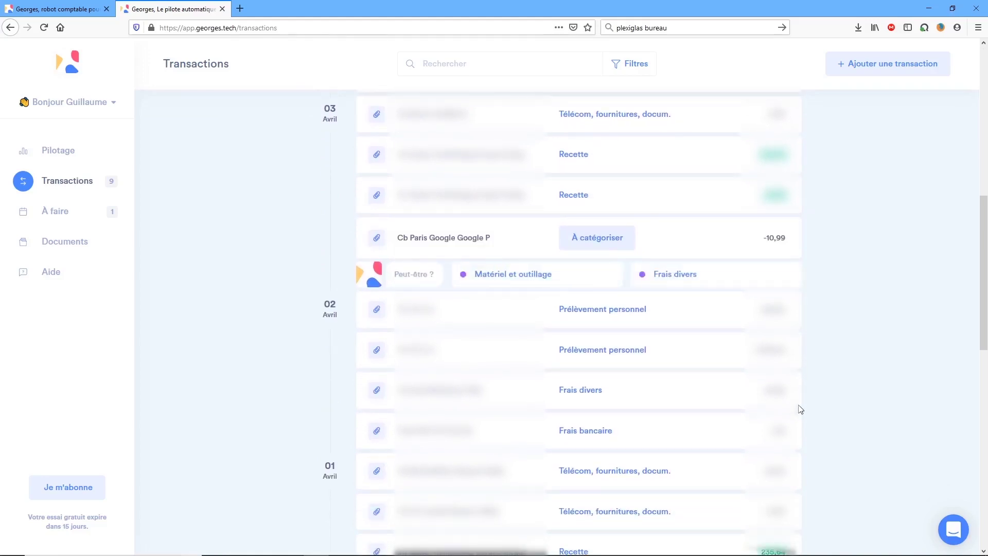
scroll(801, 409, down, 5)
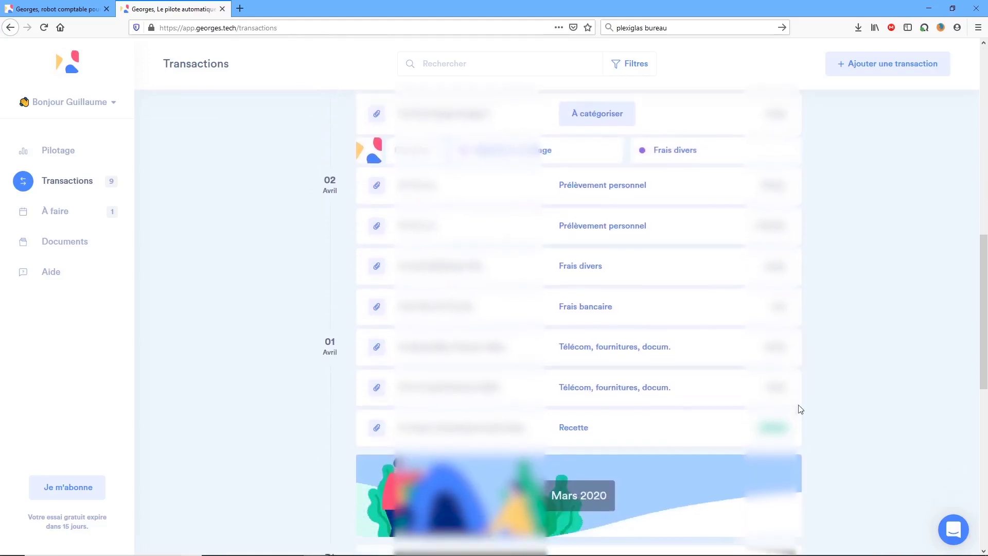
scroll(800, 409, up, 13)
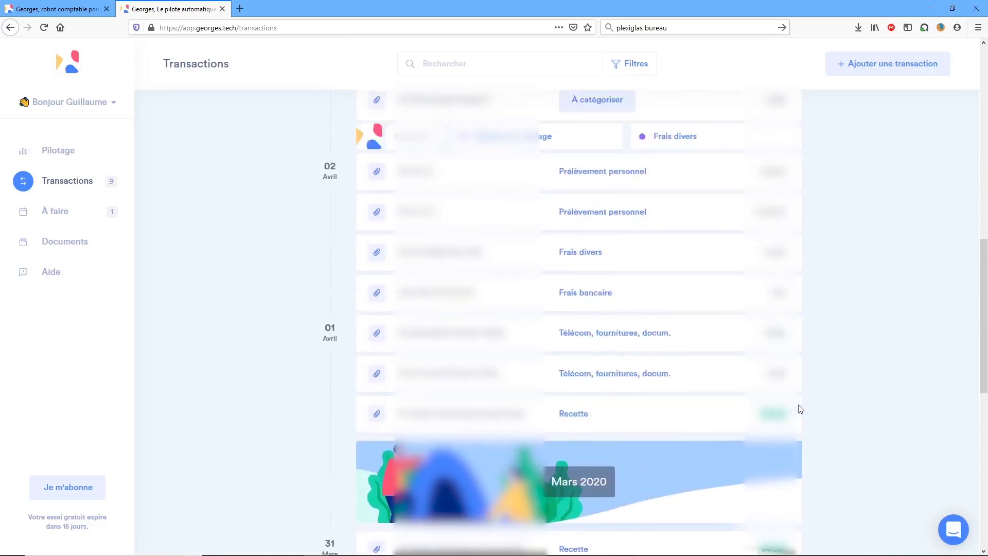
scroll(800, 409, up, 1)
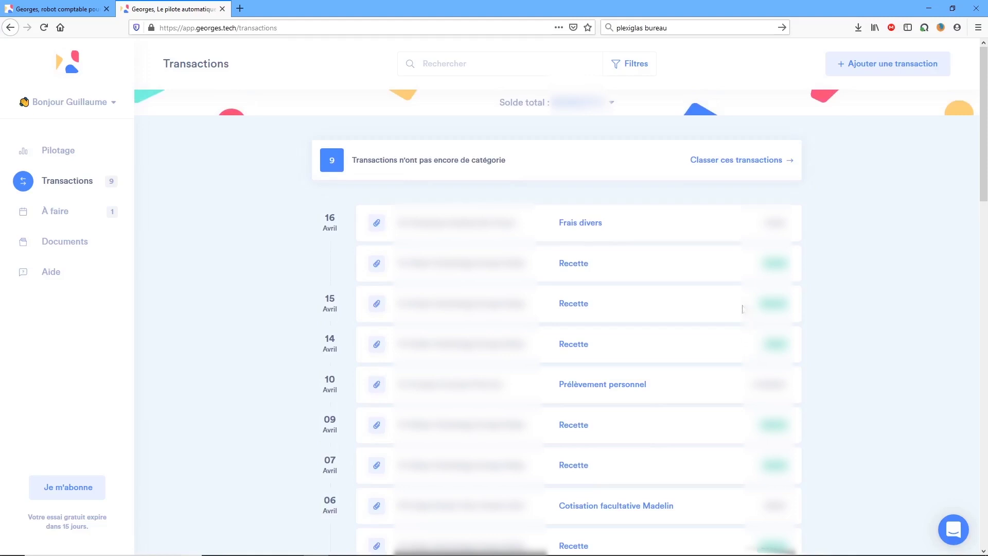
Categorise pending transactions: April Google payment by suggestion, both podia payments as Honoraire payé, March entries as Recette and Cotisation professionnelle.
click(730, 162)
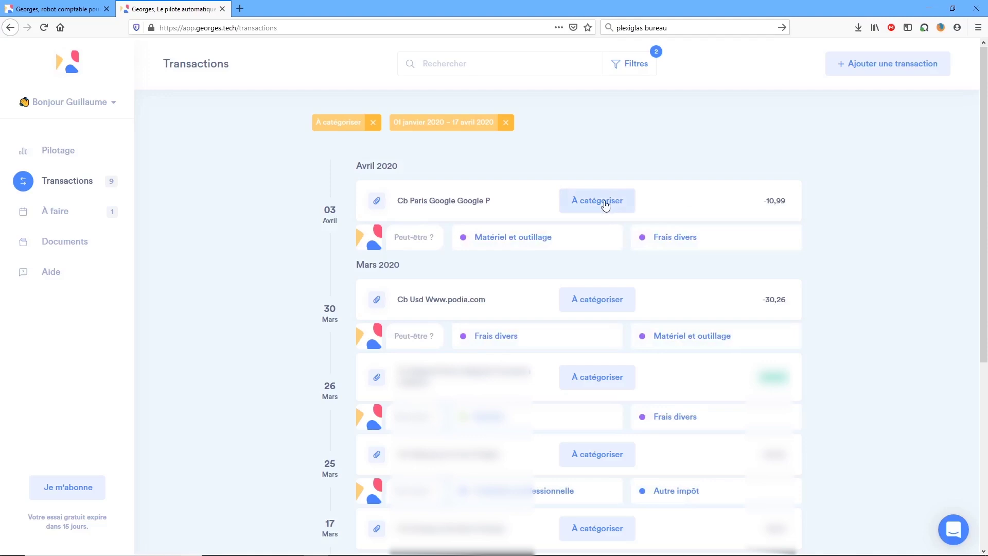
click(546, 241)
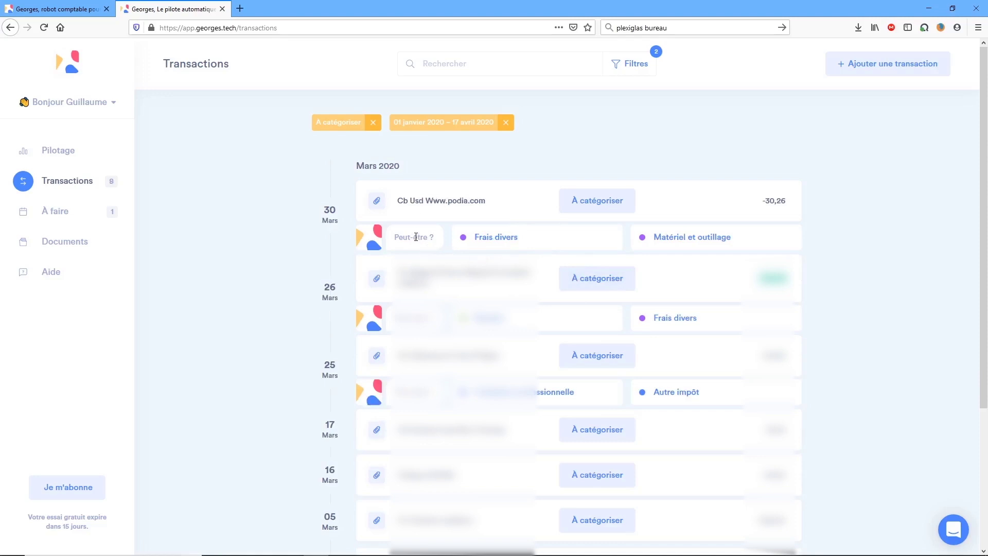
click(587, 200)
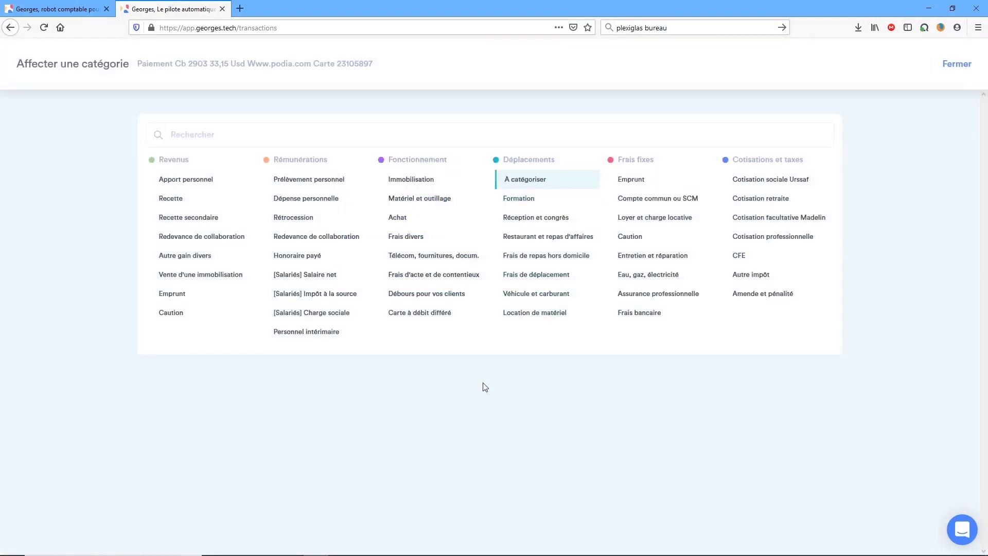
click(302, 262)
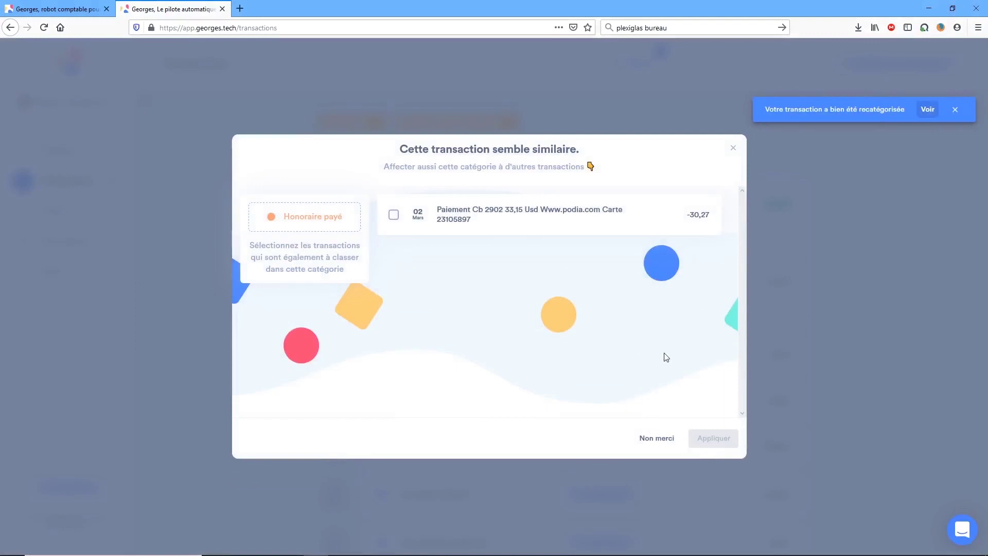
click(393, 214)
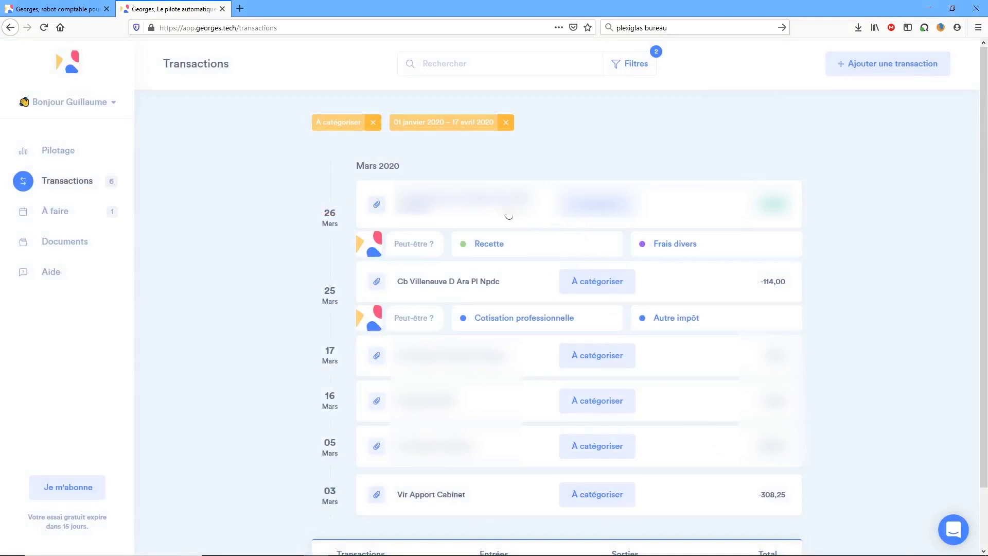
click(498, 247)
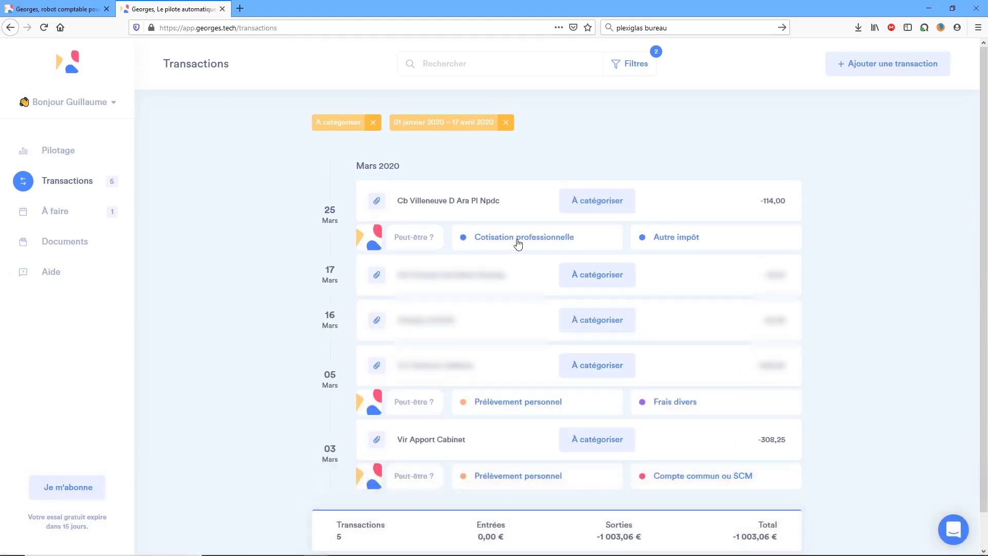
click(517, 242)
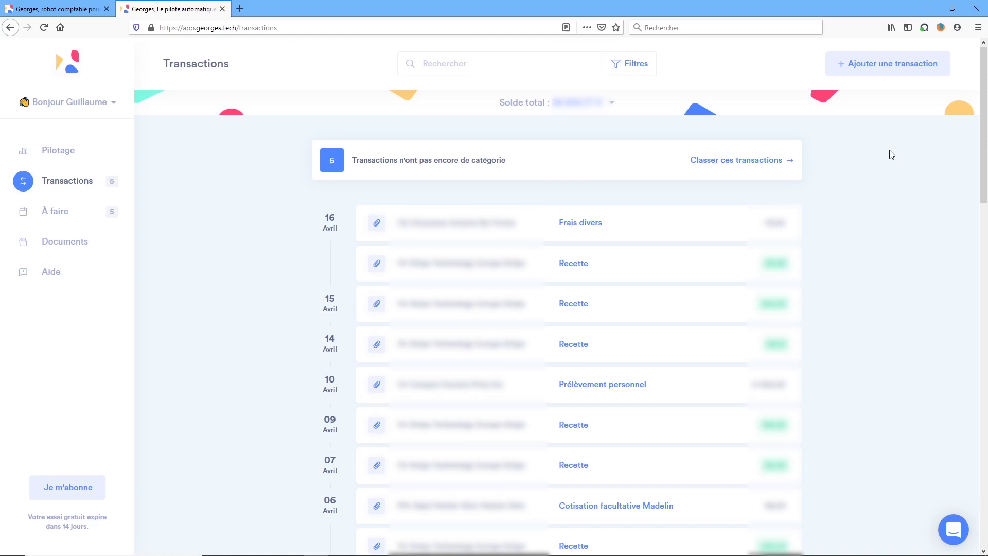
Record a 25.25 € cash receipt labelled 'Honoraires en espèce' with one Recette line only.
click(879, 70)
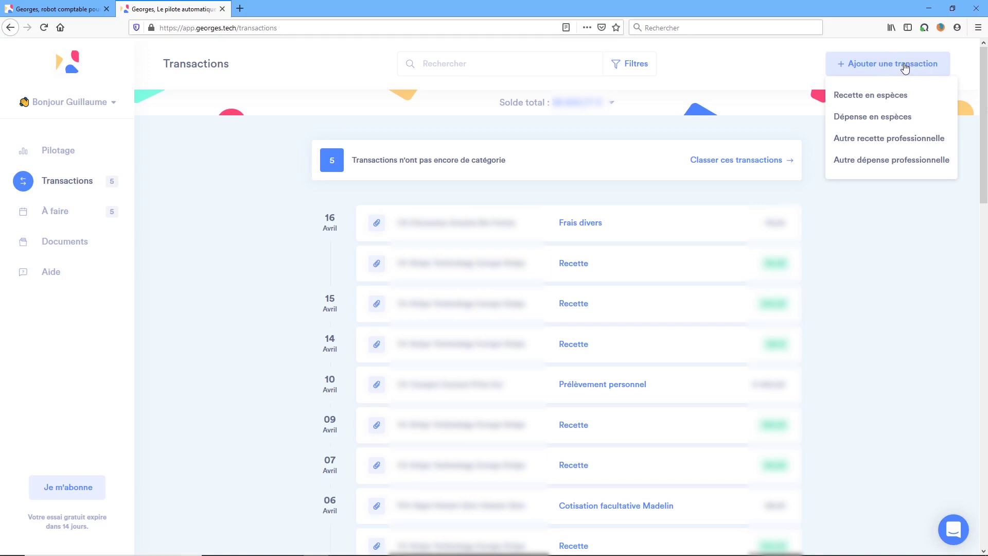
click(881, 98)
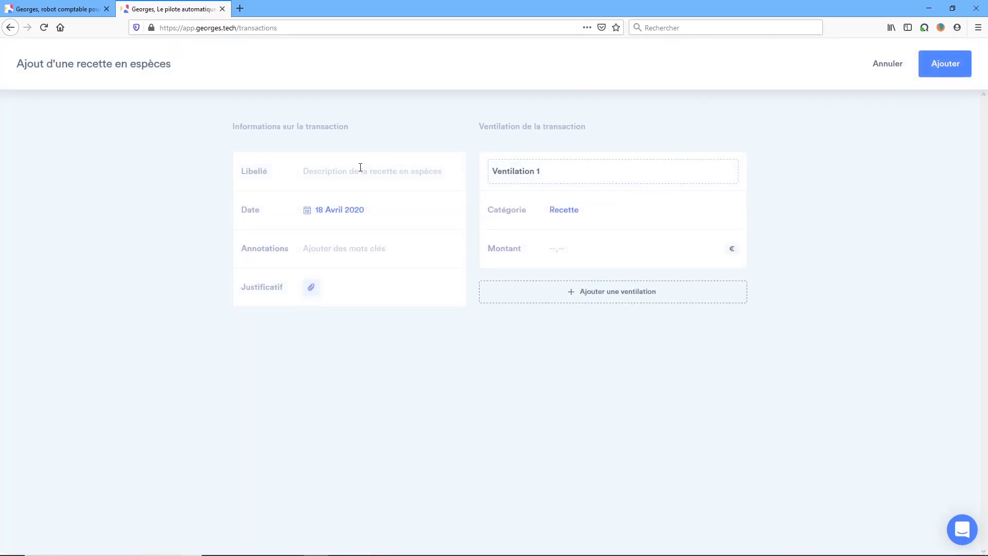
click(356, 168)
text(Honoraires)
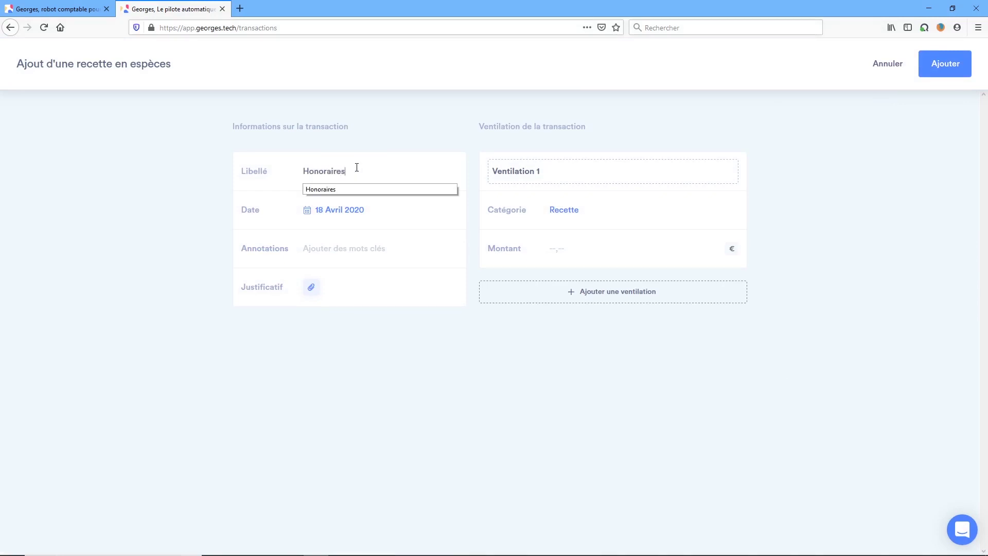
text( en espèces)
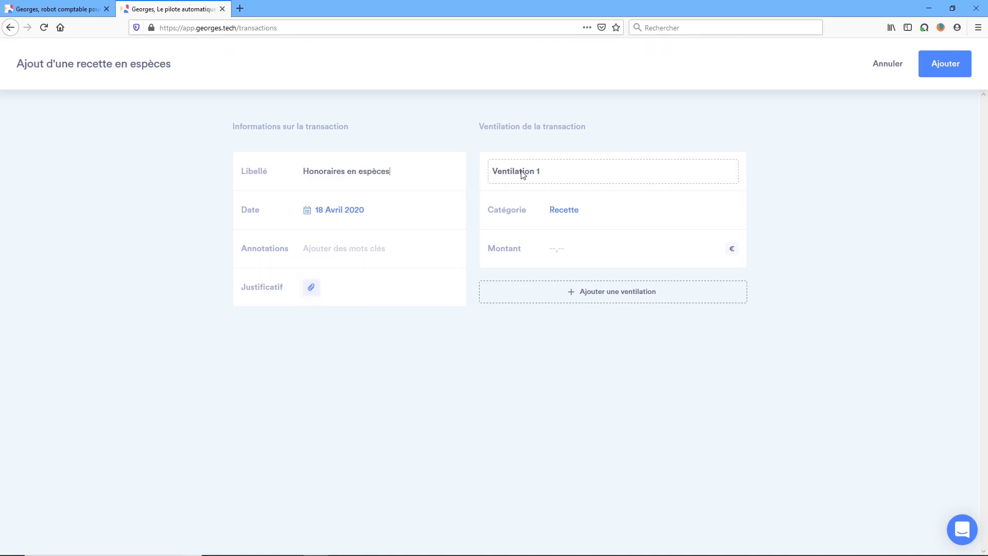
click(577, 292)
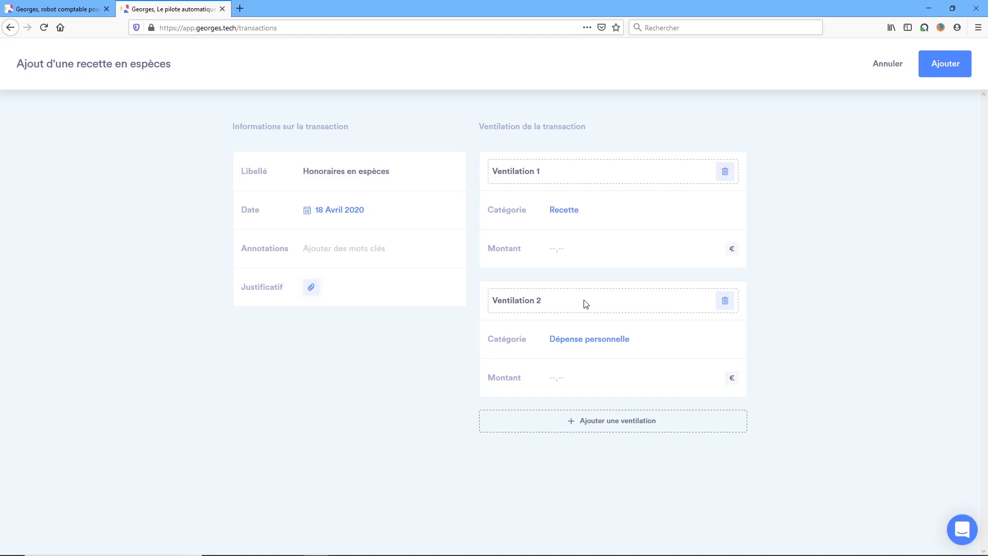
click(638, 422)
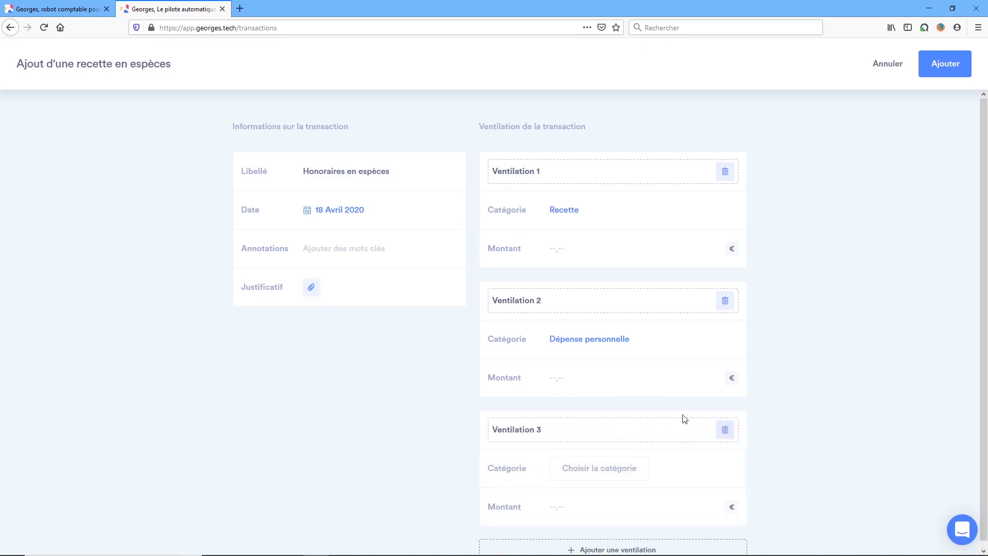
click(725, 429)
click(725, 300)
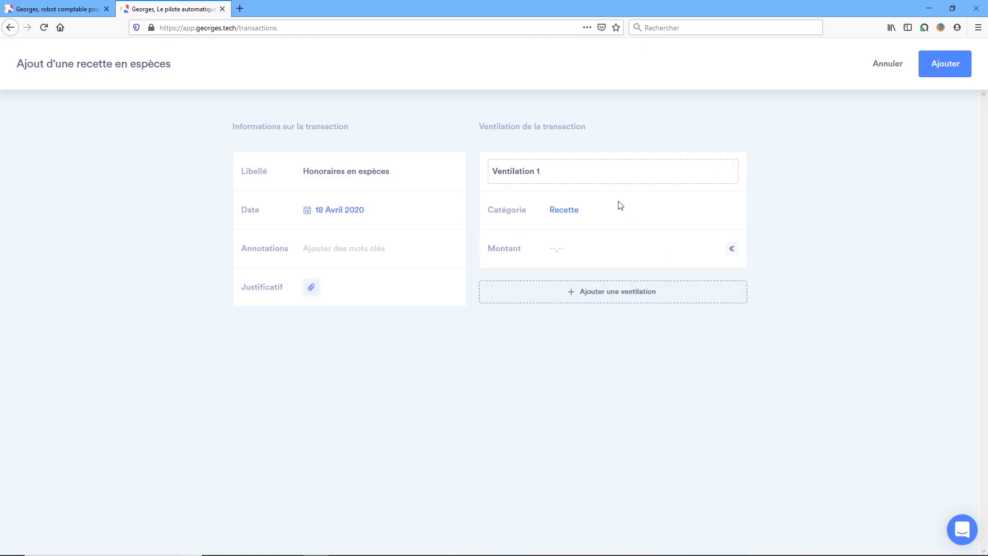
click(568, 253)
text(25.25)
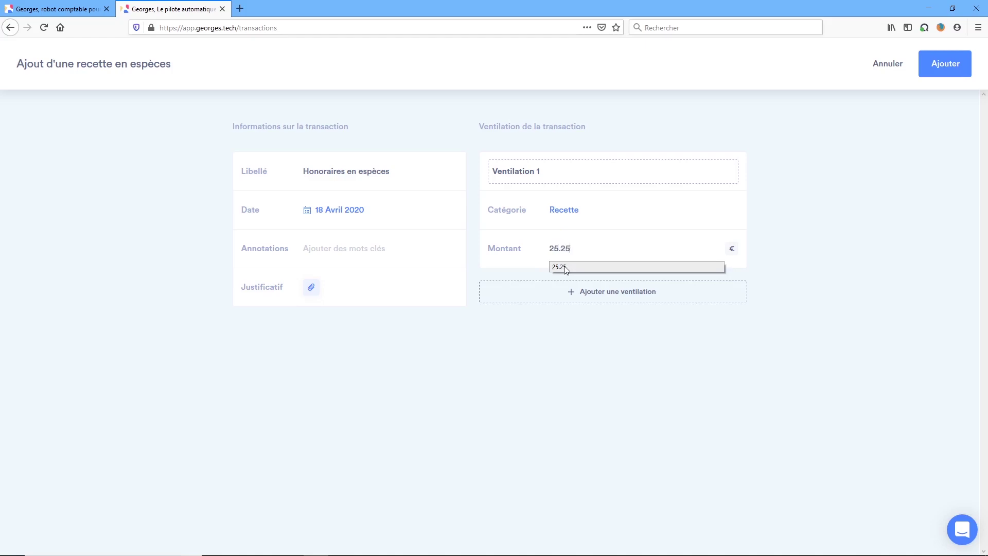
click(681, 248)
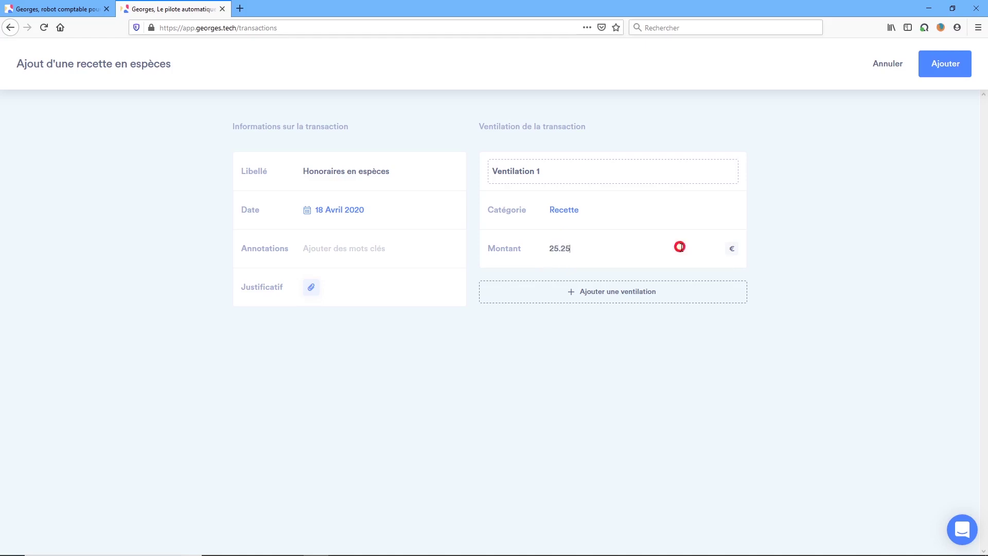
click(942, 64)
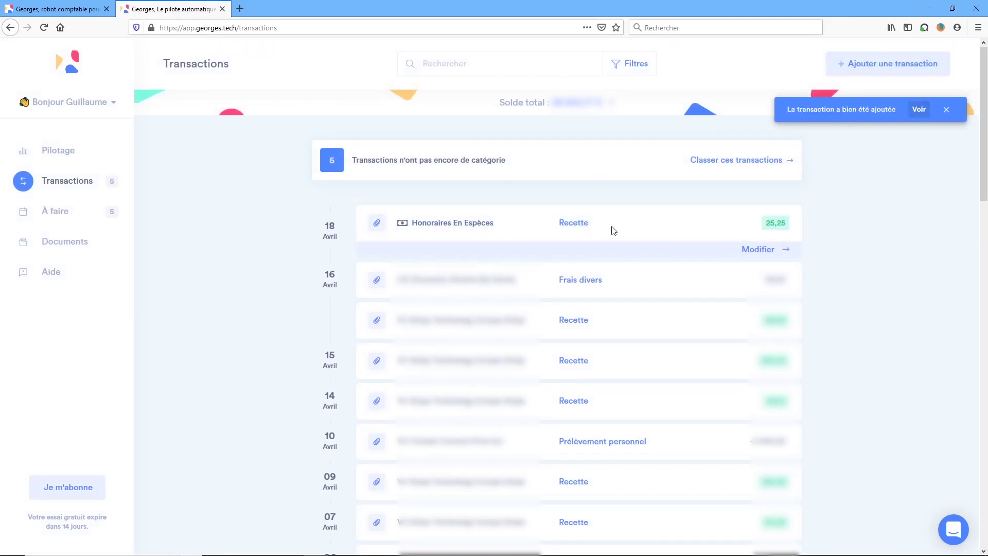
Delete the 18 April Honoraires en espèces cash receipt from its edit page.
click(757, 249)
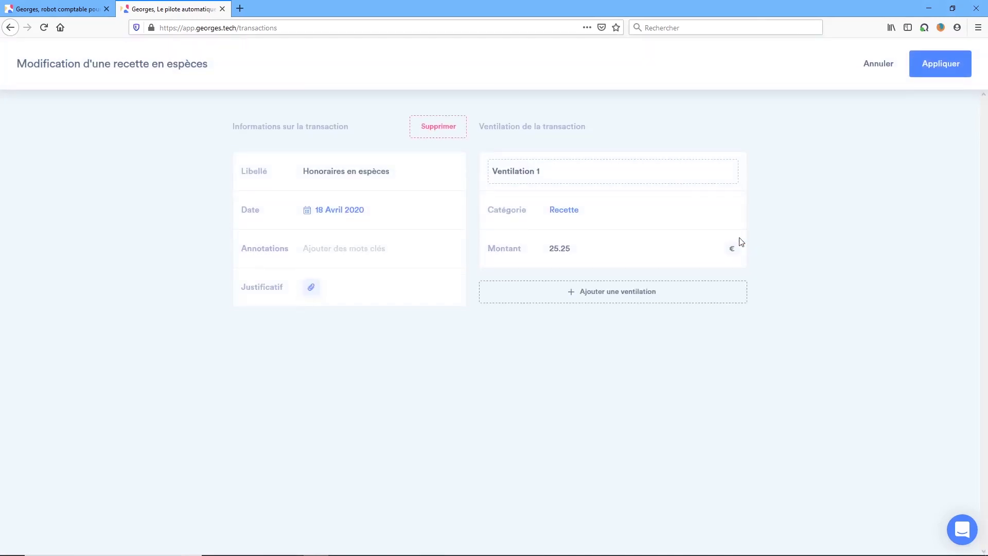
click(381, 137)
click(435, 133)
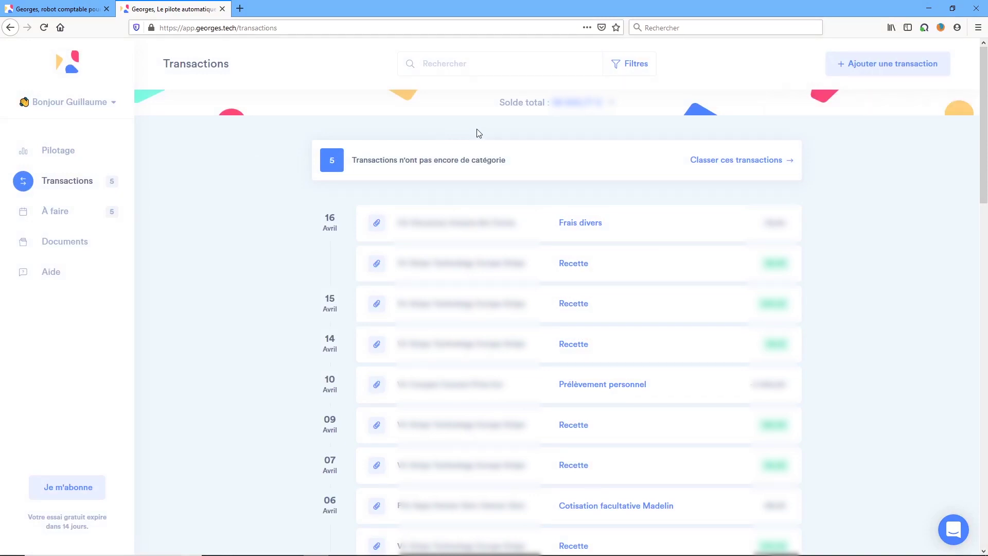
Show the À faire tasks: DSPAMC Clôture 2019 and Déclaration 2035 Exercice 2020.
click(55, 211)
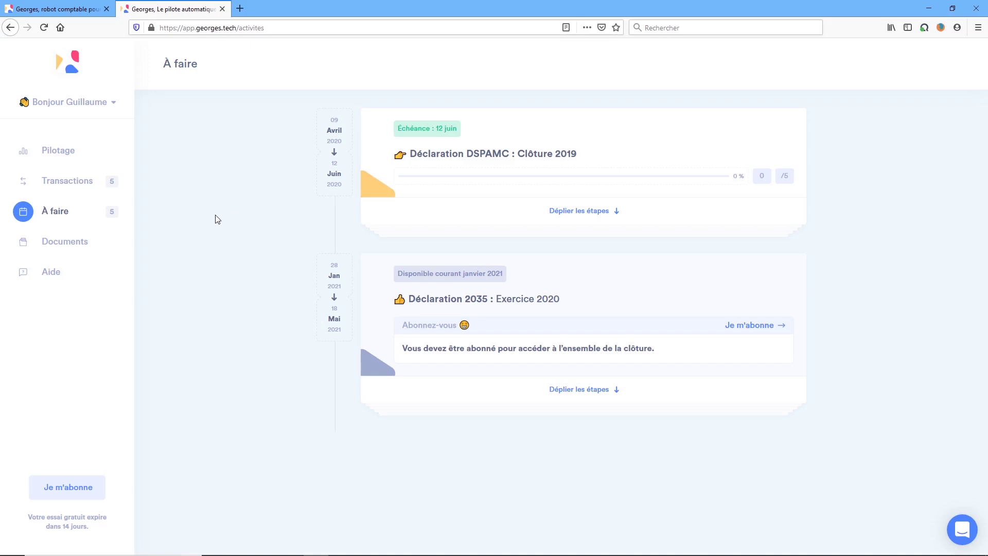
Expand the Déclaration 2035 task and review which steps are Terminé or À faire.
click(9, 211)
click(570, 396)
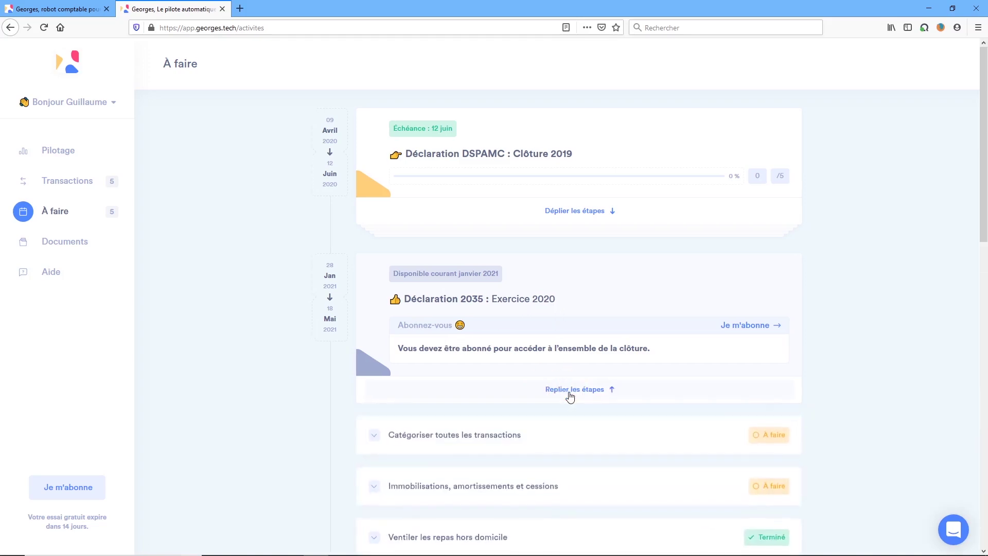
scroll(252, 381, down, 8)
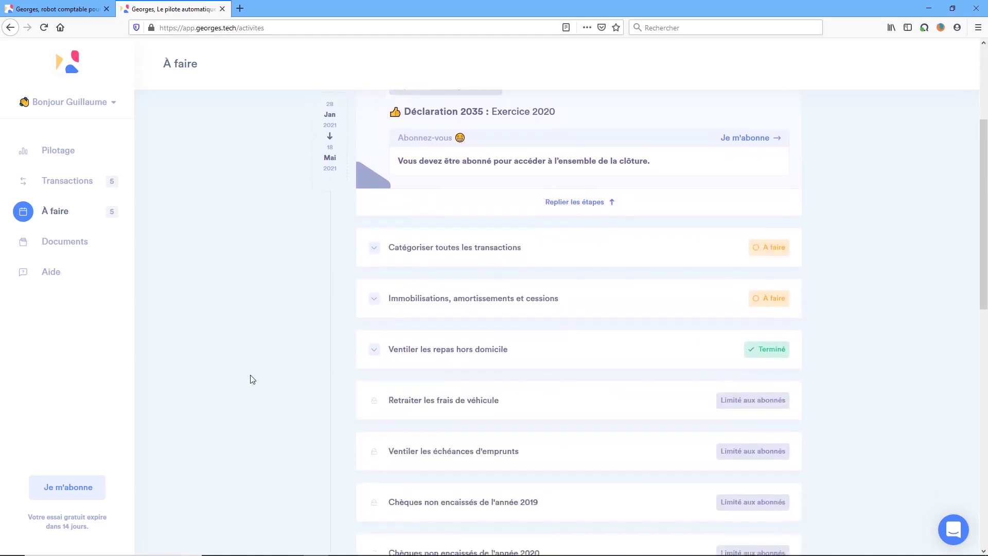
scroll(252, 375, down, 2)
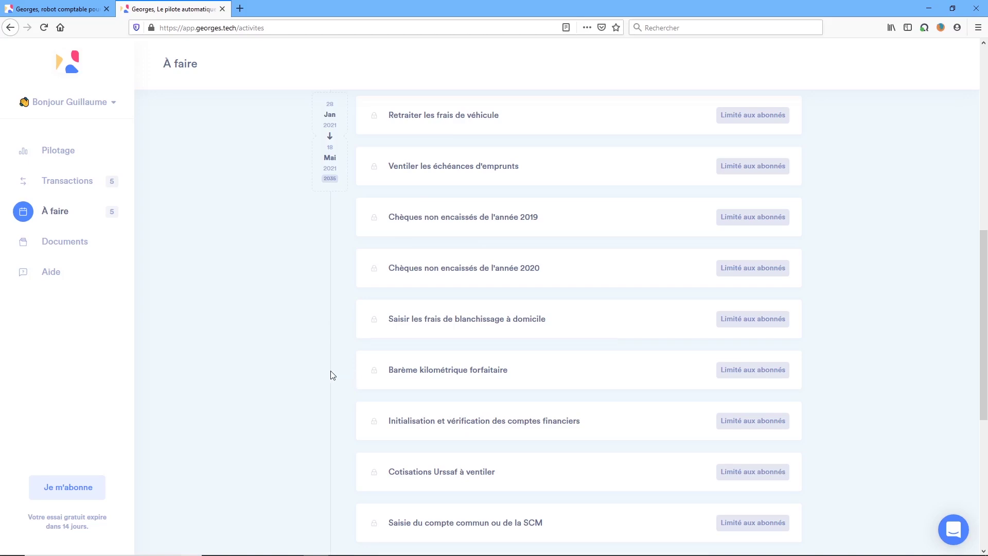
scroll(332, 374, down, 5)
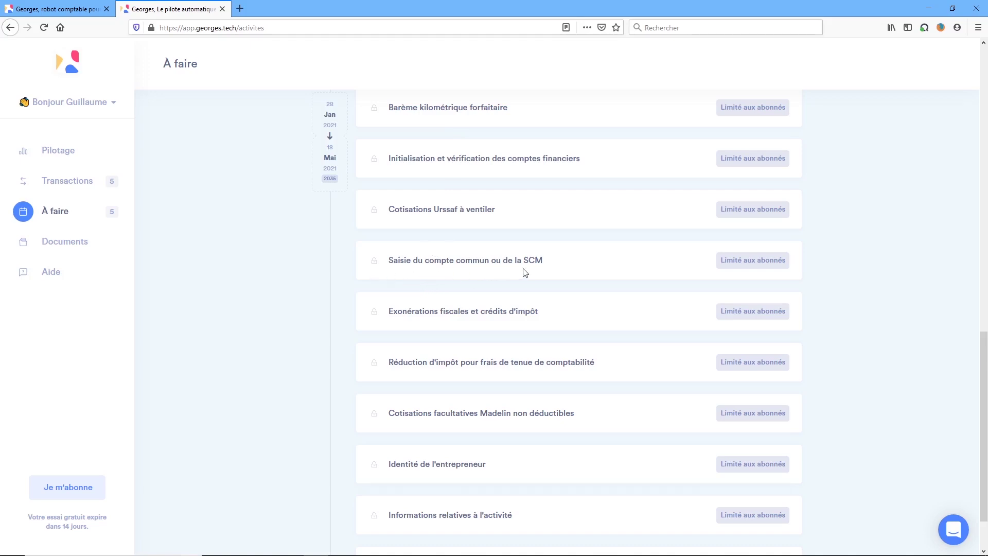
scroll(337, 367, down, 2)
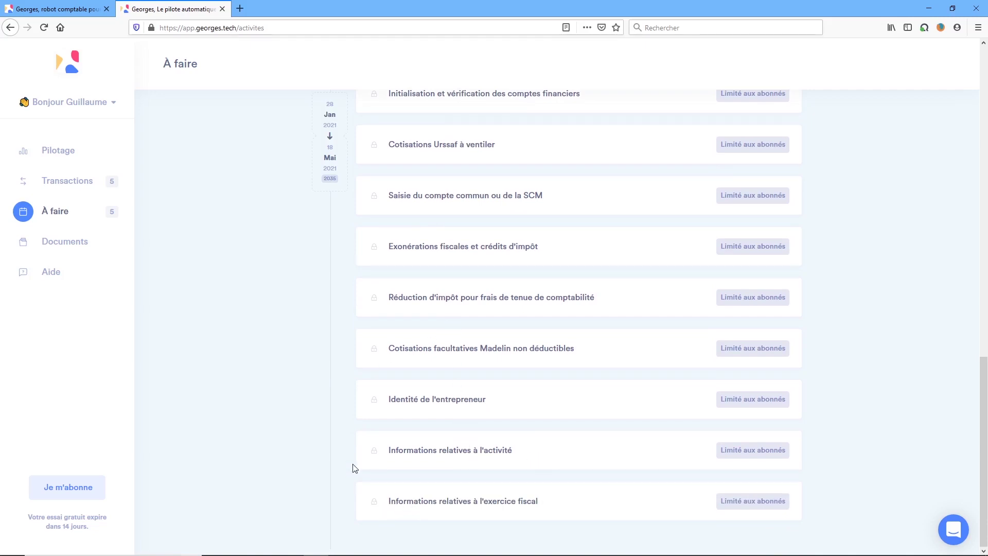
scroll(354, 467, up, 5)
scroll(354, 468, up, 3)
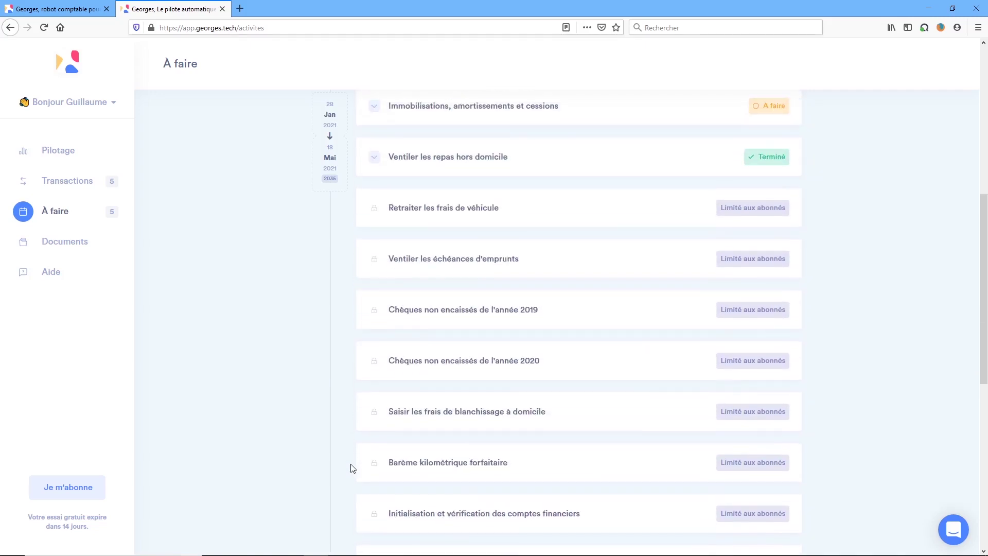
scroll(352, 467, up, 1)
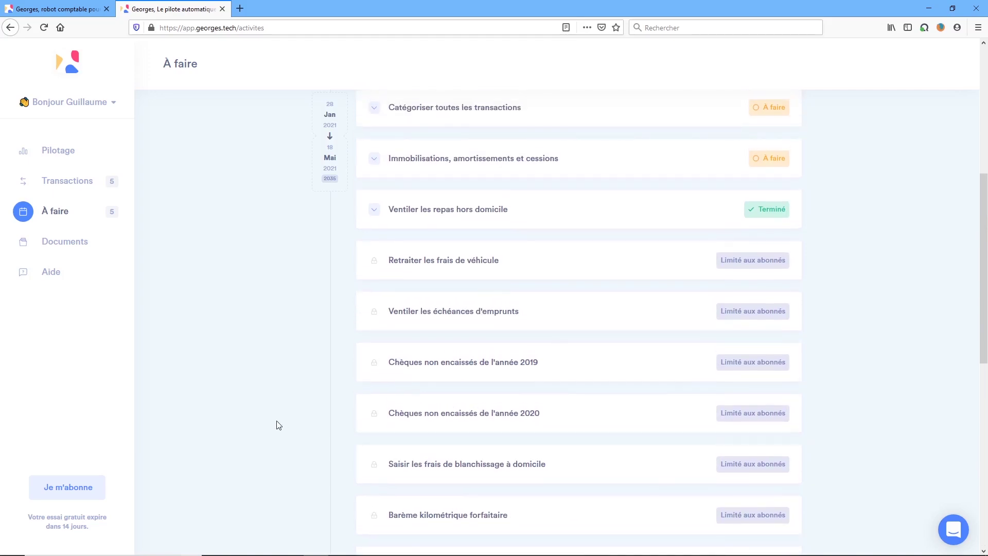
scroll(277, 424, up, 1)
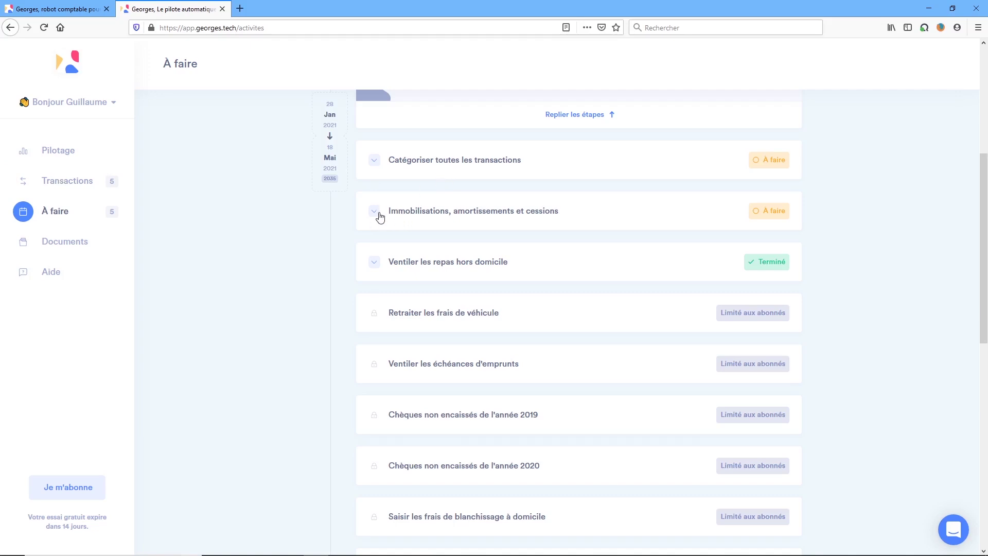
Open the Immobilisations step and start adding an asset to the empty register.
click(432, 215)
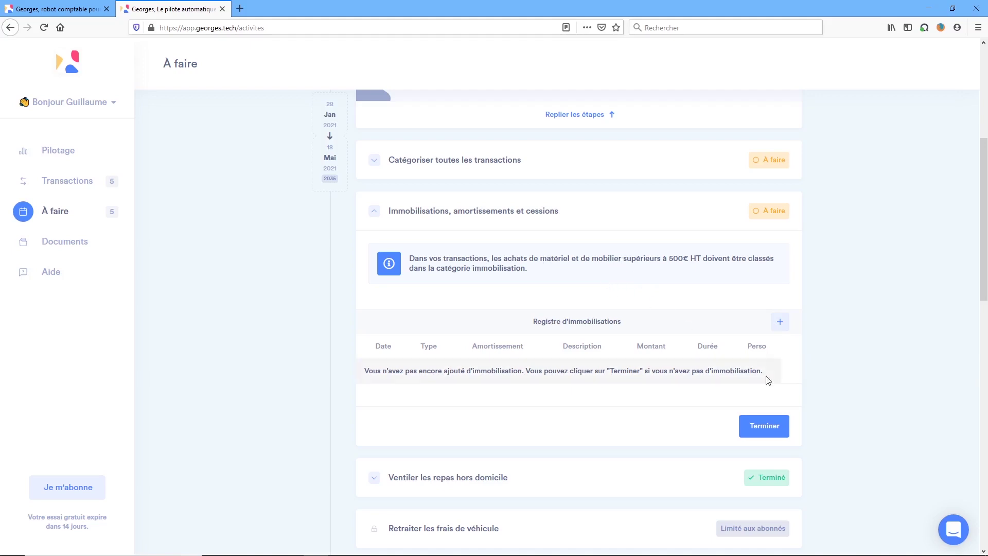
click(780, 323)
Set the asset type to Matériel informatique and the description to PC portable.
click(567, 195)
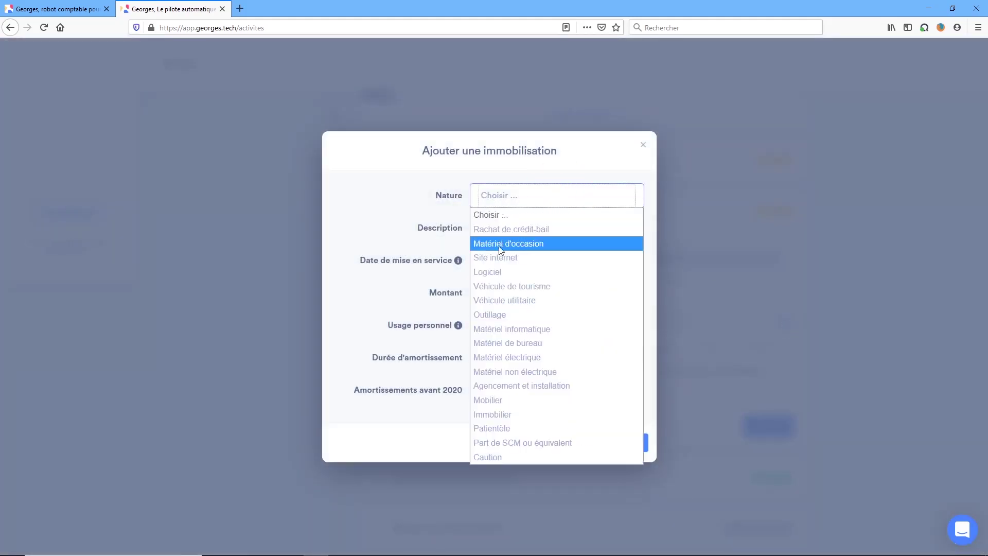
click(517, 329)
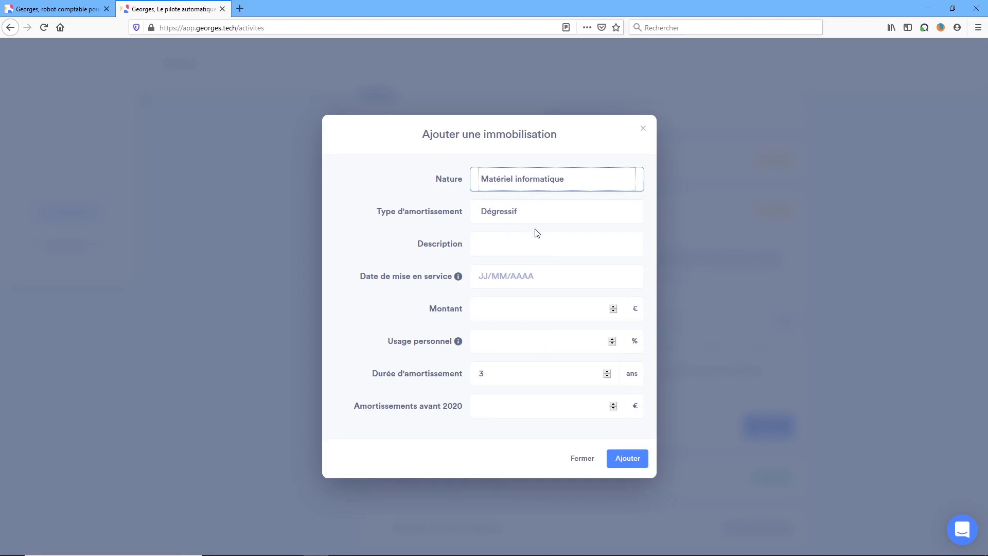
click(554, 181)
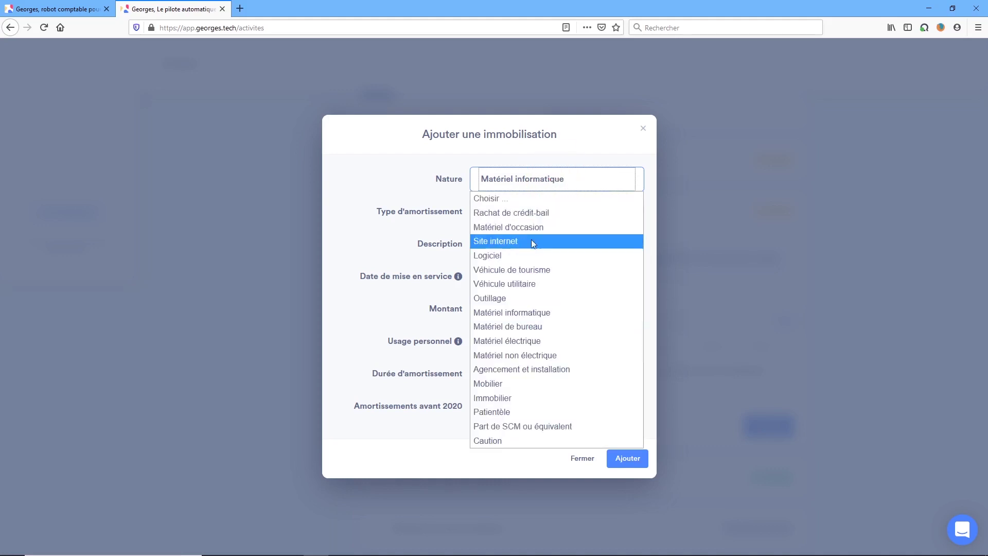
click(501, 383)
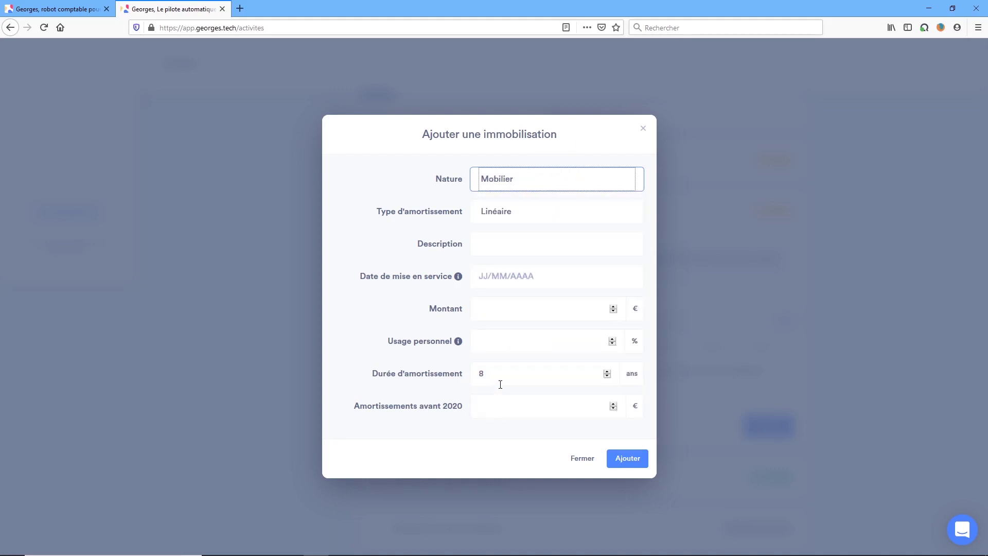
click(524, 181)
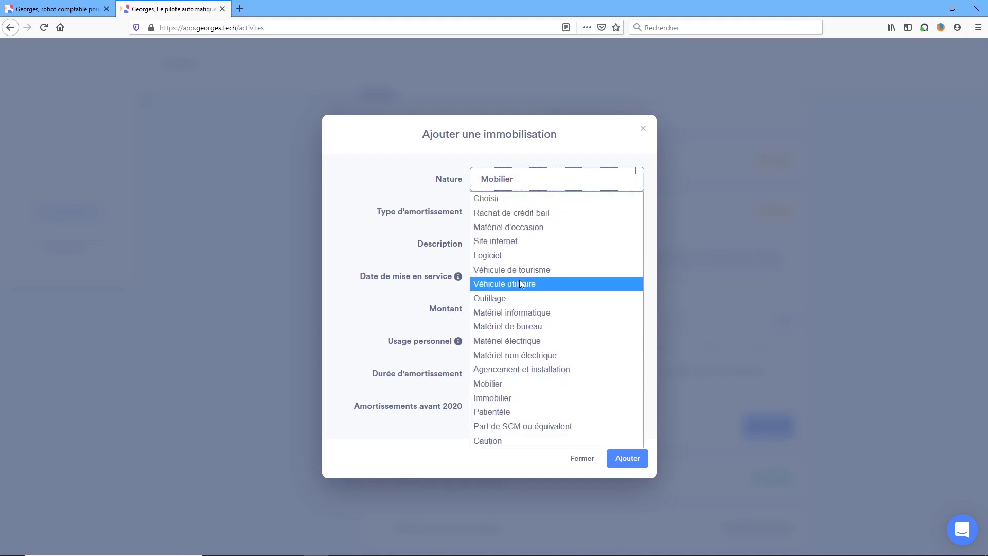
click(519, 312)
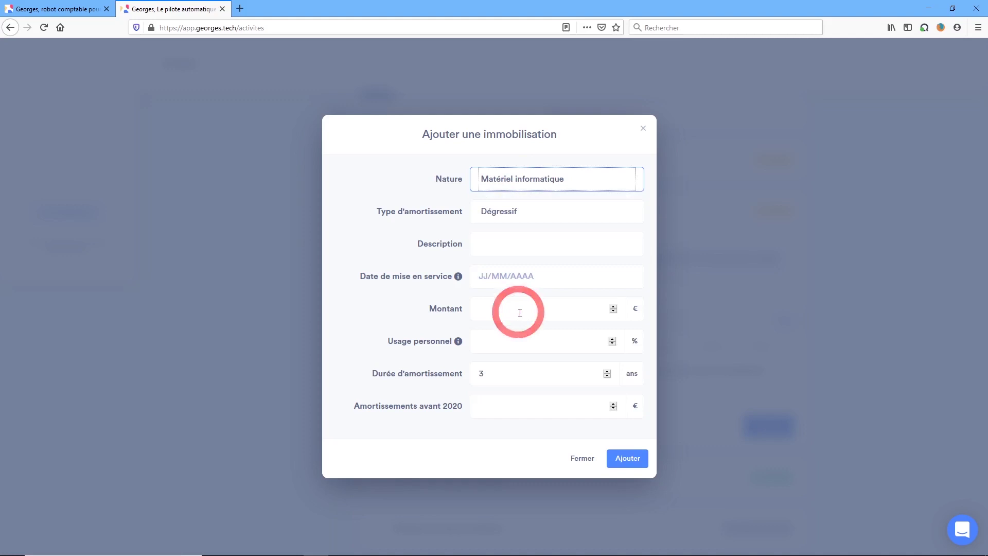
click(504, 246)
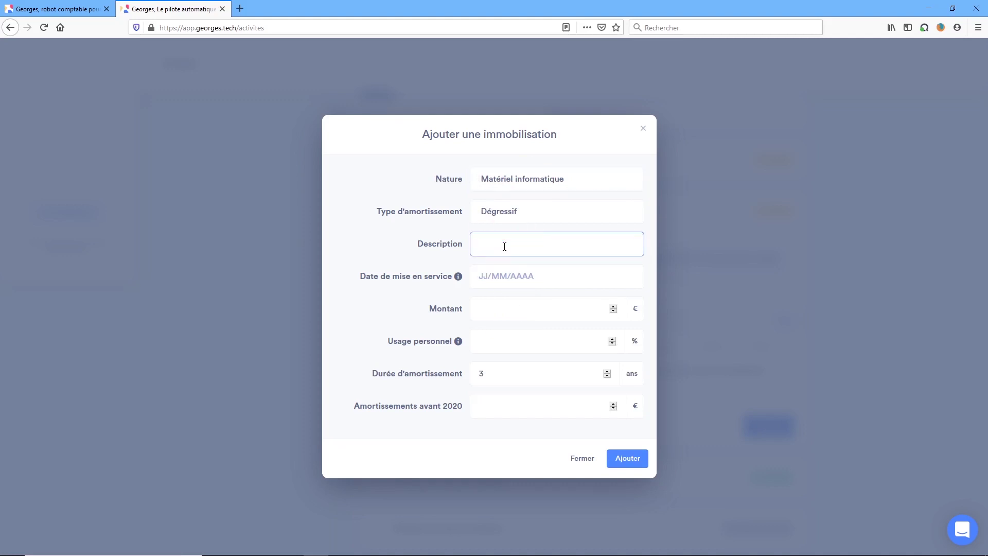
text(PC)
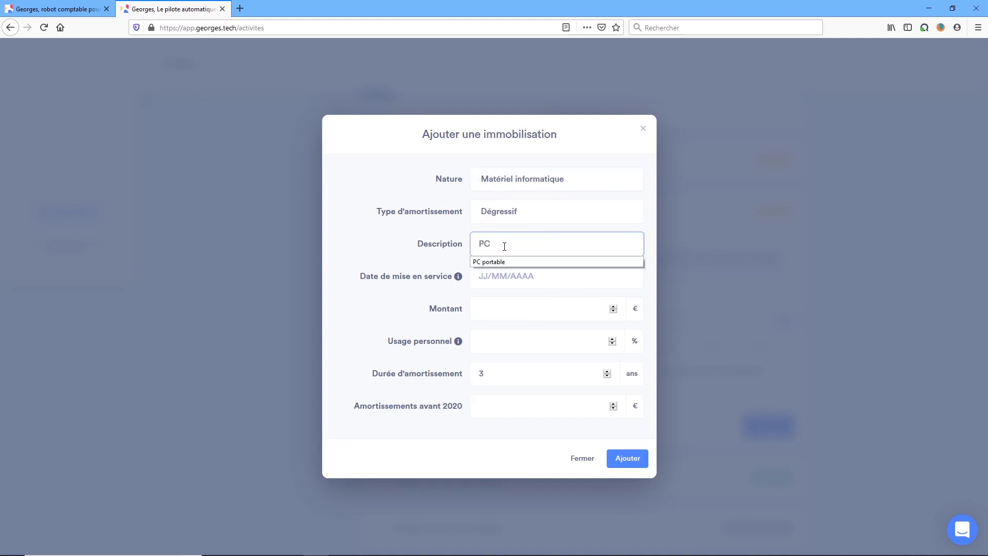
key(Down)
key(Return)
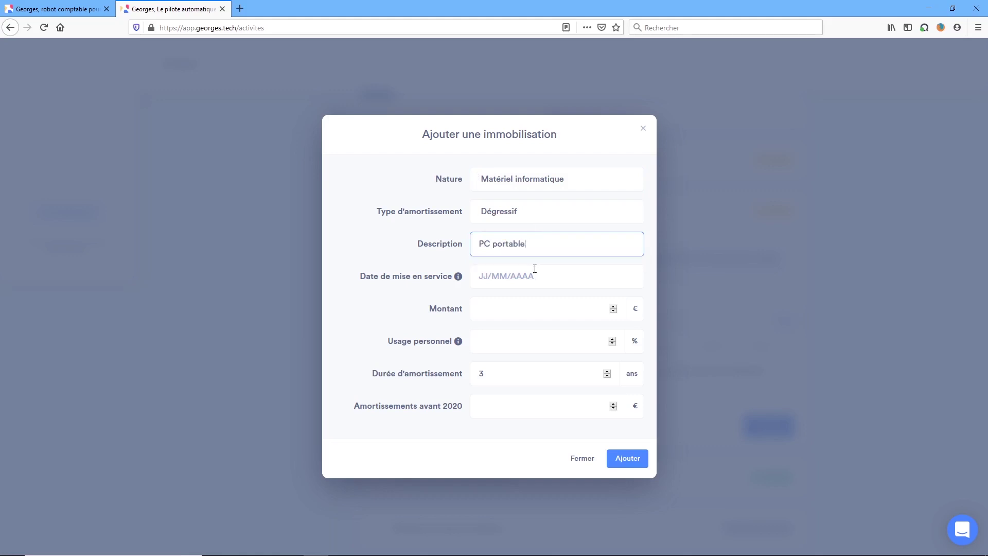
Enter service date 01/04/2020, amount 1000 and 0% personal use, then add the asset.
click(480, 278)
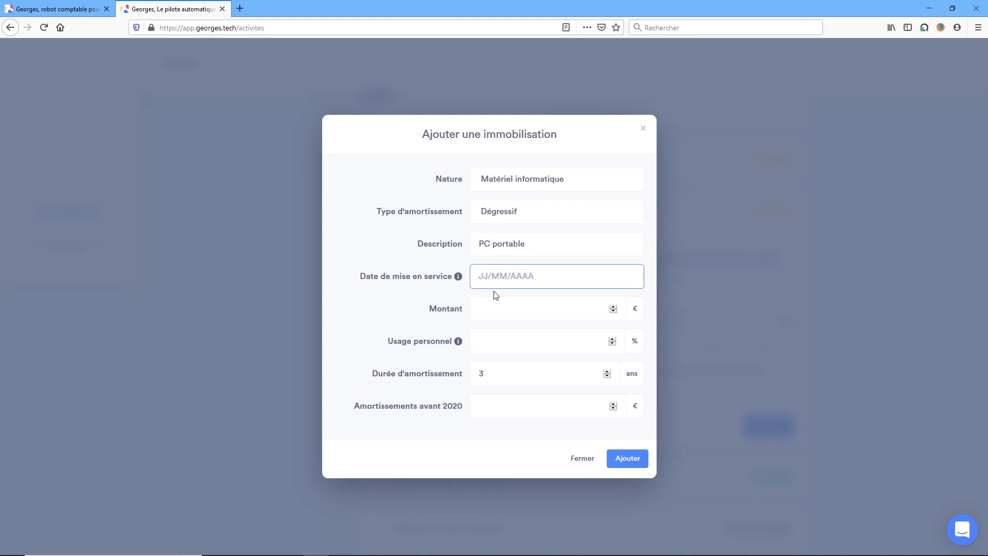
text(01/04/2020)
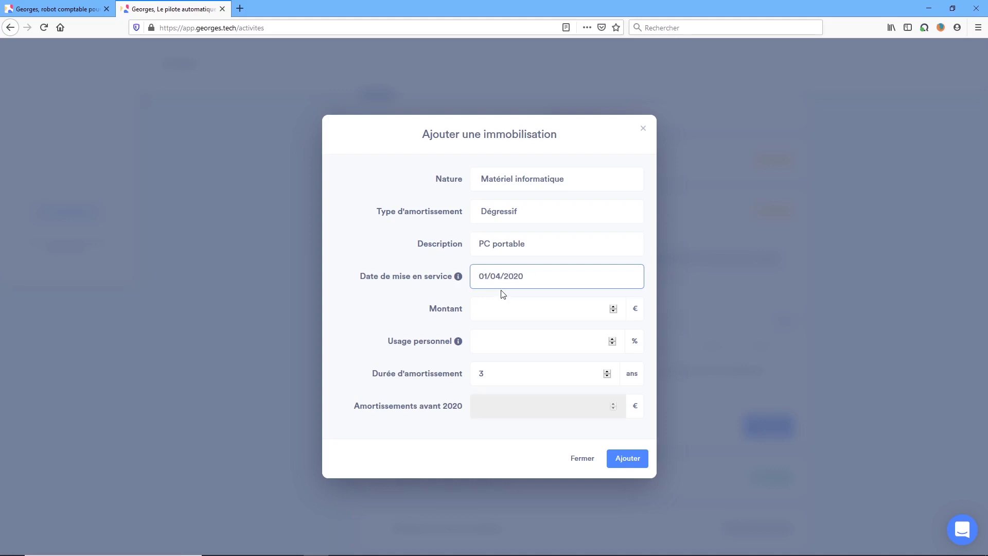
click(523, 311)
text(10000)
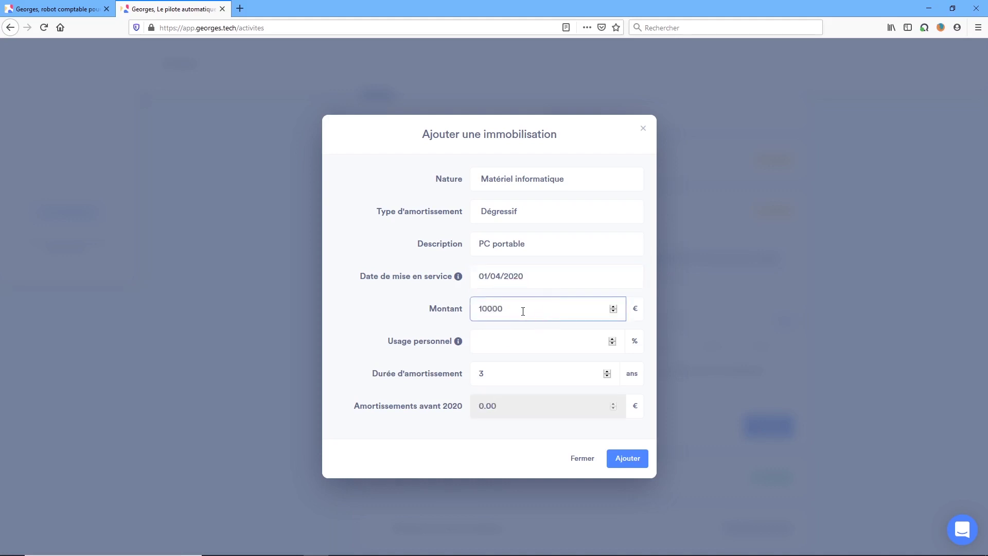
key(BackSpace)
key(Tab)
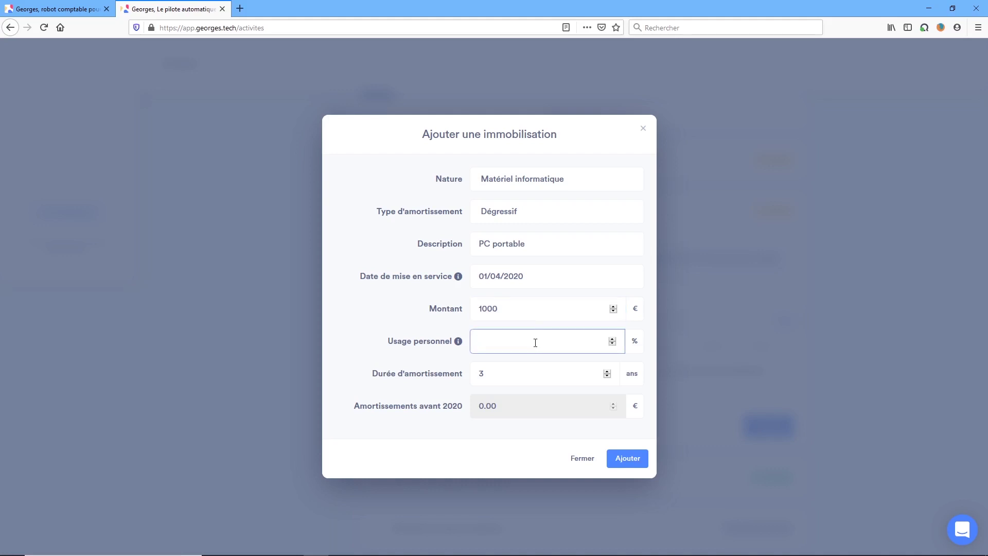
text(0)
click(627, 458)
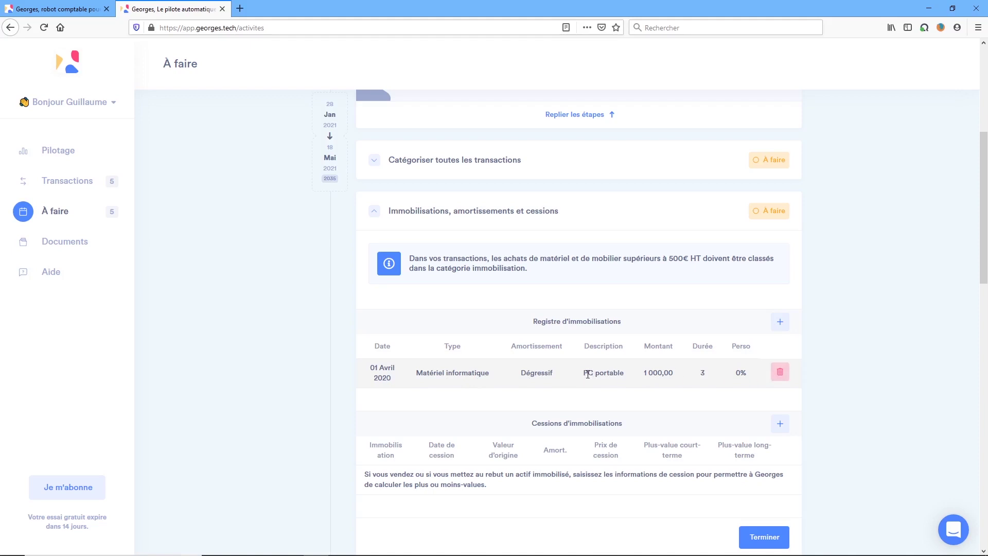
Delete the PC portable asset, leaving the fixed-asset register empty.
scroll(588, 375, down, 1)
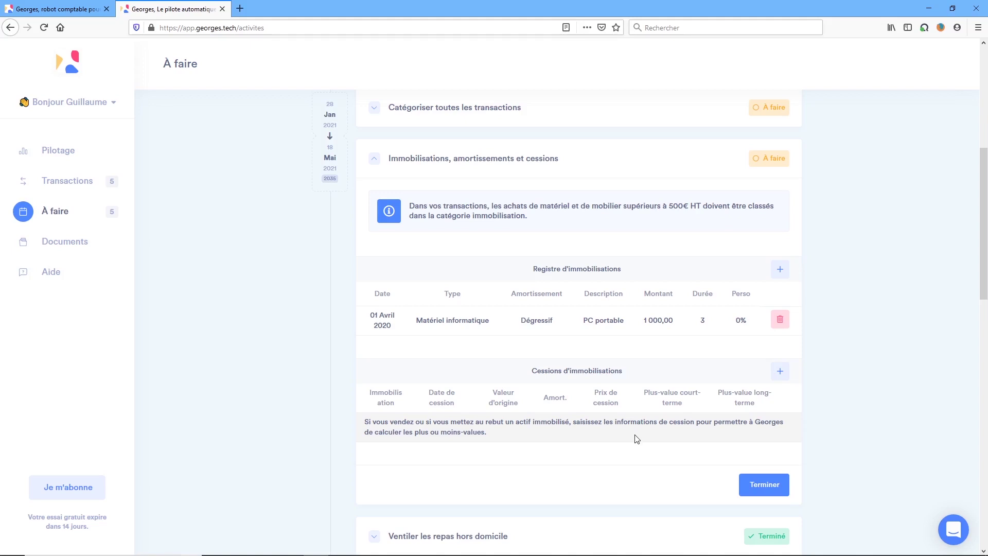
click(780, 320)
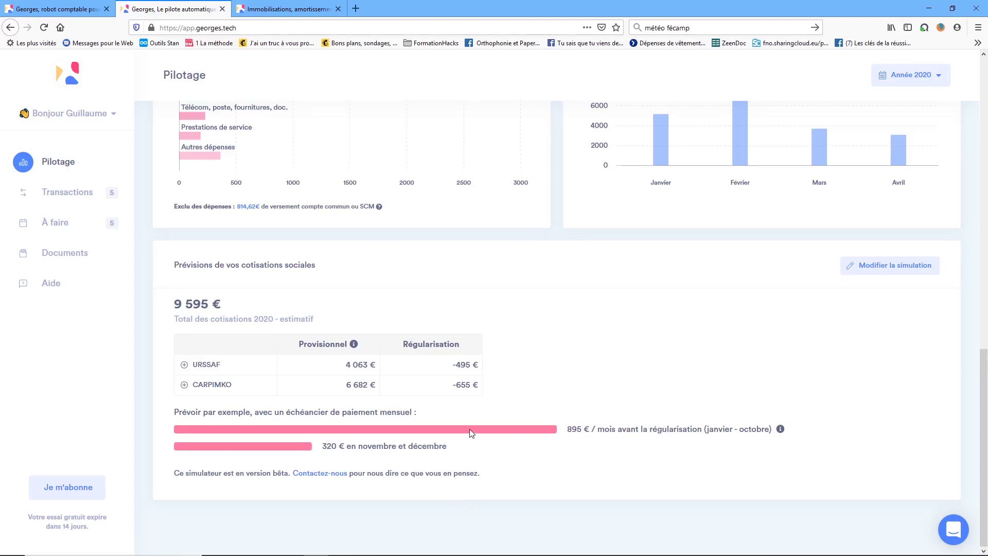
On Pilotage, open the contribution simulation prefilled with start year 1992, profits 40000 and 35000.
click(93, 159)
click(882, 267)
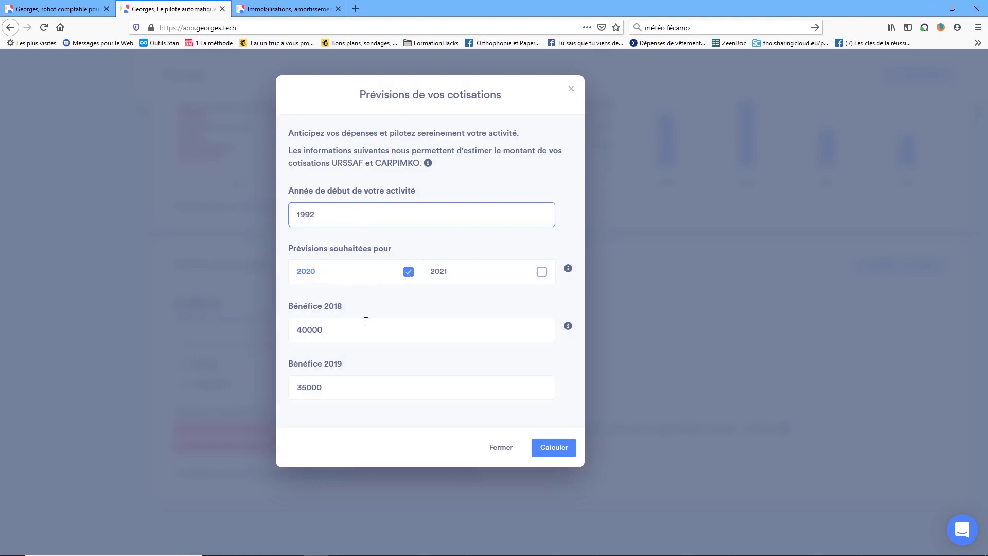
Check the 2018 profit and recalculate, keeping the 2020 estimate at 9 595 €.
click(342, 325)
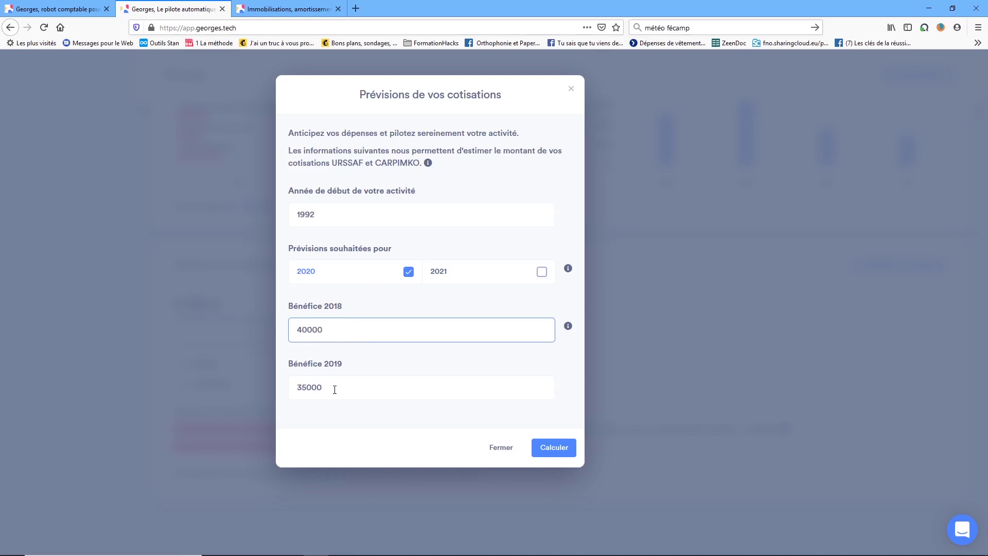
click(551, 448)
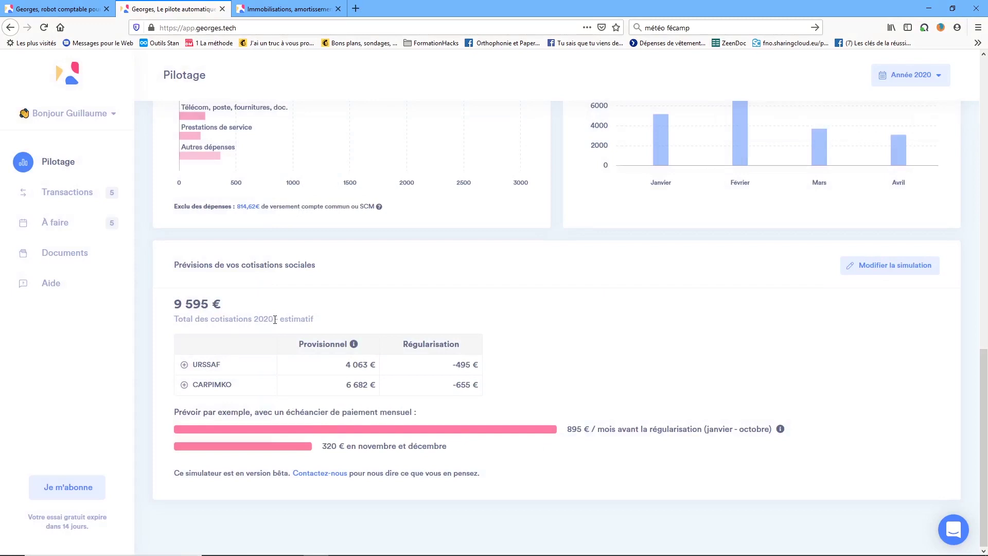
Highlight the 9 595 € total and break URSSAF's 4 063 € into its components.
drag(174, 304, 227, 304)
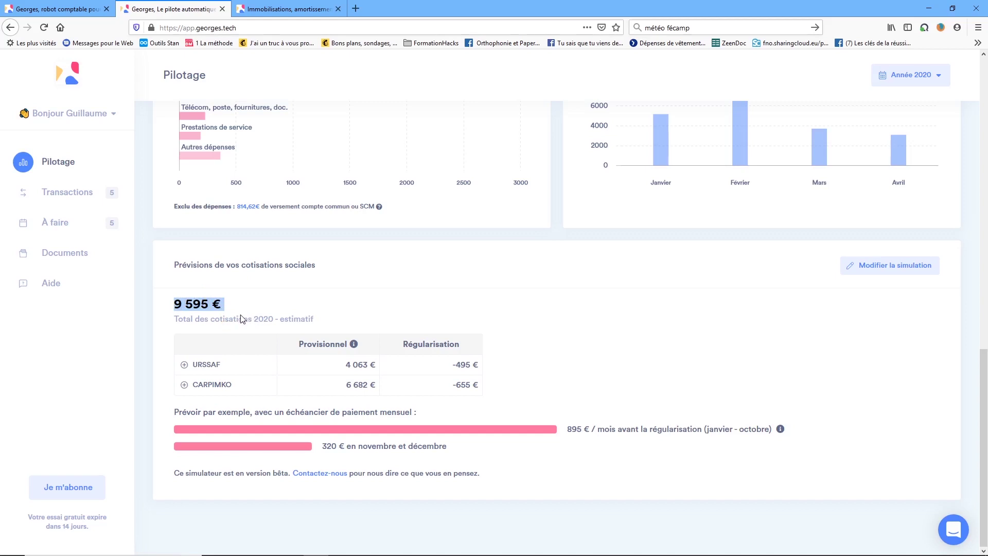
click(184, 365)
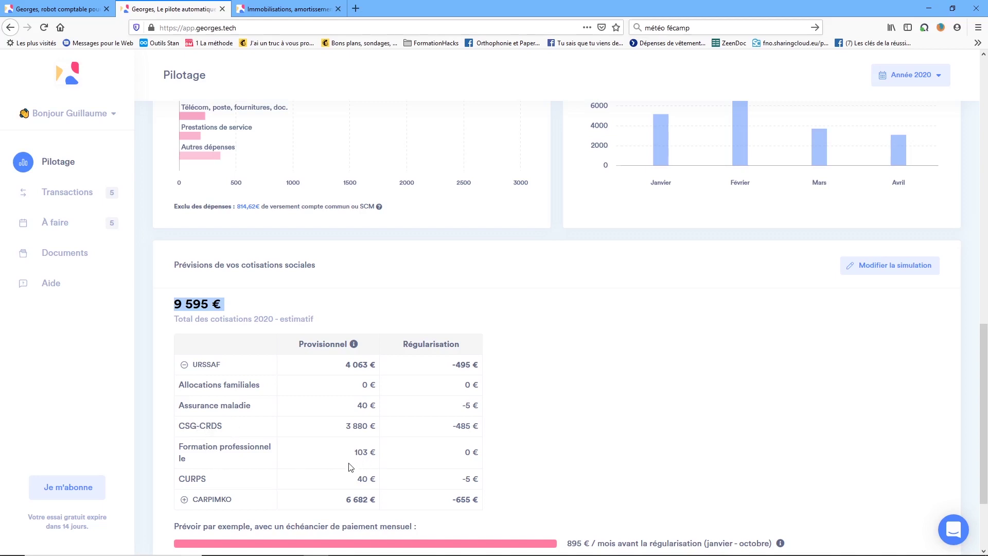
scroll(329, 484, down, 2)
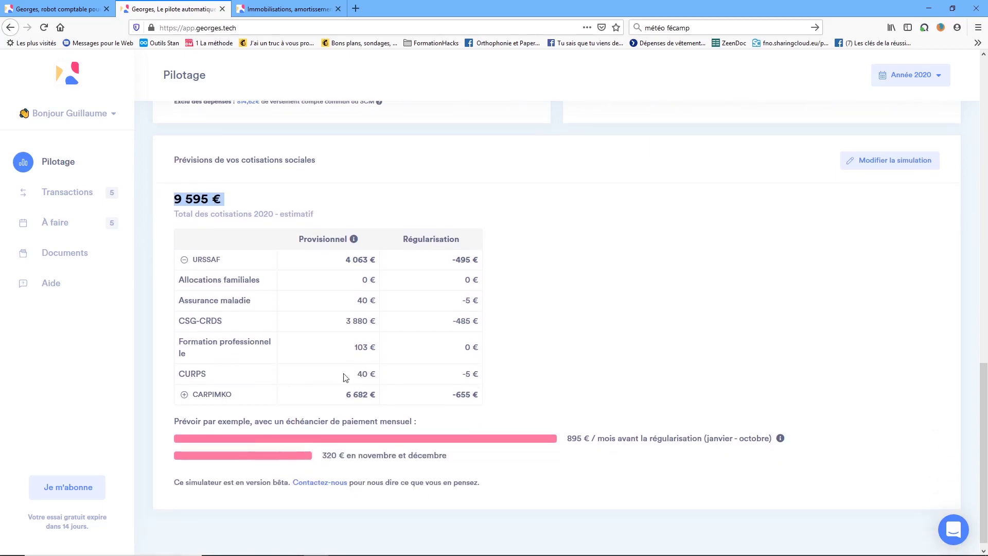
Expand CARPIMKO to reveal its Retraite de base, Complémentaire retraite and Invalidité décès amounts.
click(184, 395)
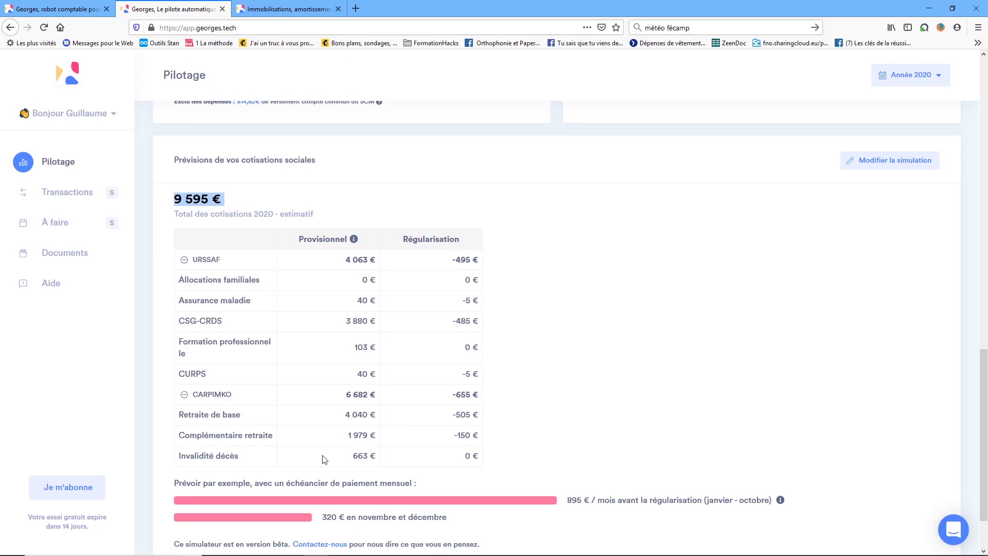
scroll(324, 459, down, 2)
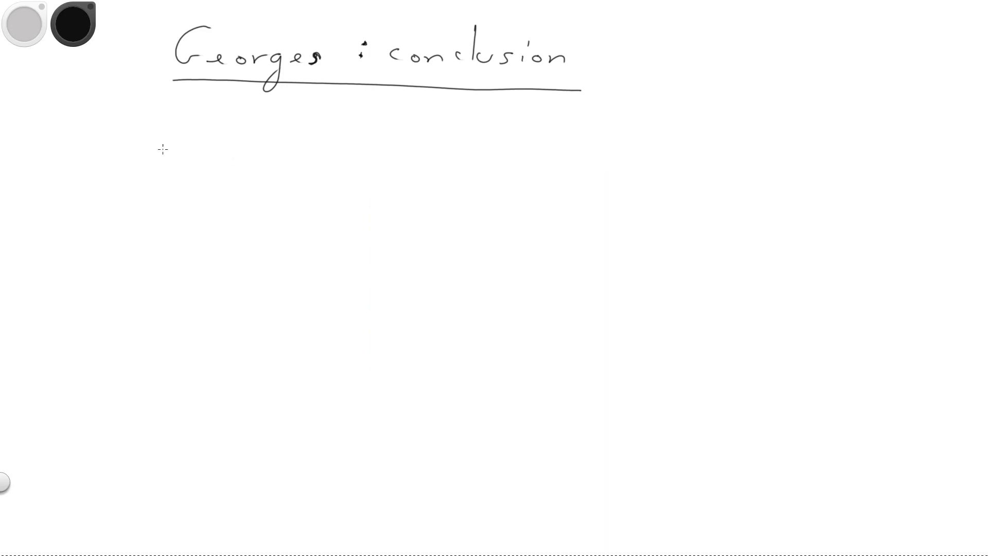
Handwrite 'Efficace' with the pen beneath the underlined 'Georges : conclusion' title.
mouse_move(152, 129)
mouse_down()
mouse_move(168, 160)
mouse_move(170, 119)
mouse_up()
mouse_move(154, 132)
mouse_down()
mouse_move(187, 157)
mouse_move(204, 111)
mouse_up()
drag(187, 129, 227, 112)
mouse_move(209, 133)
mouse_down()
mouse_move(225, 156)
mouse_move(256, 156)
mouse_up()
drag(278, 148, 287, 156)
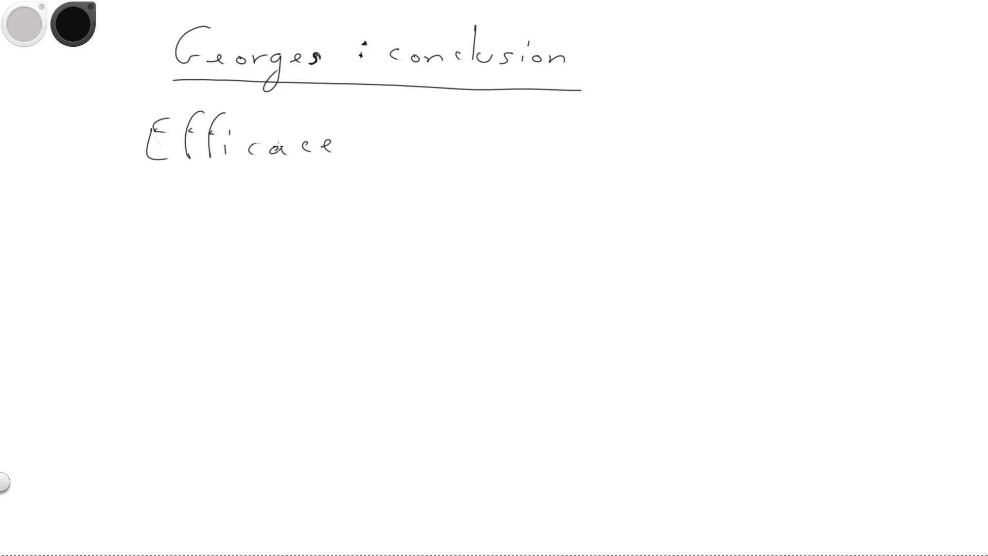